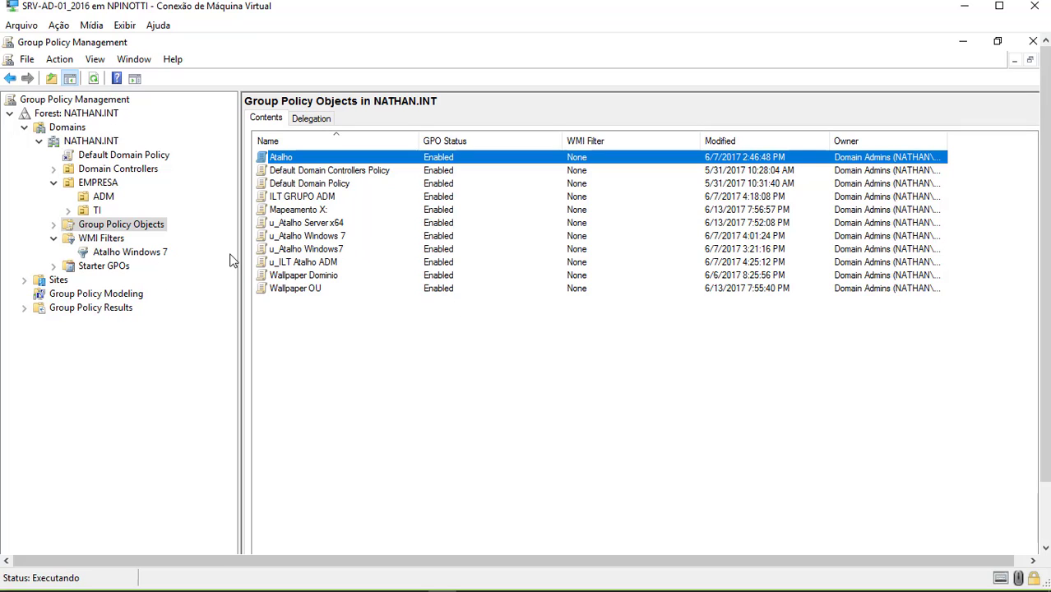
Step: Expand the Group Policy Objects container with the virtual machine in full screen, and widen the console tree to fit the policy names
left_click_drag(237, 272, 217, 283)
left_click(410, 357)
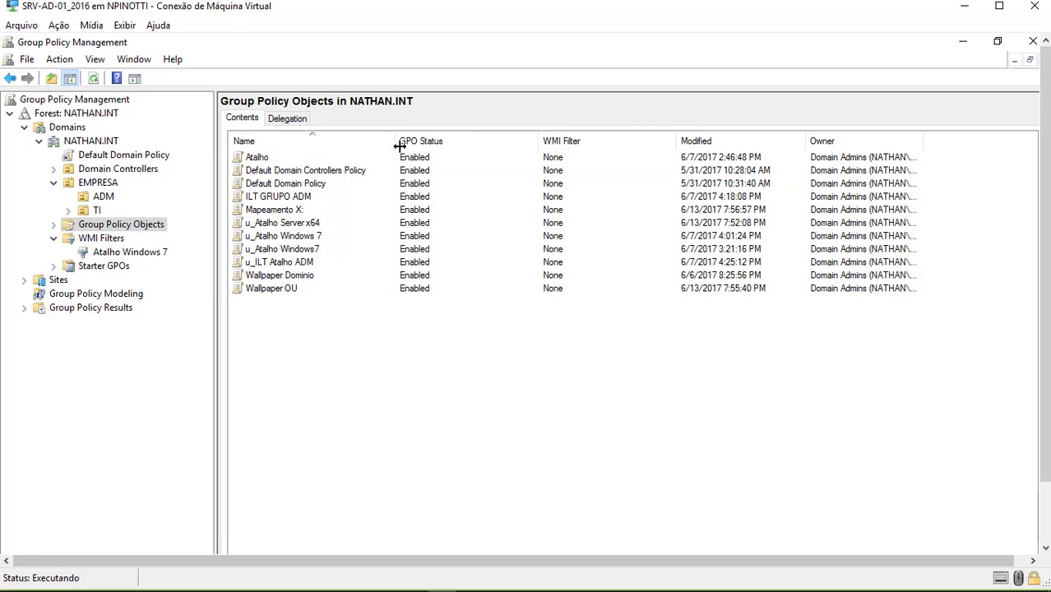
left_click_drag(398, 140, 396, 141)
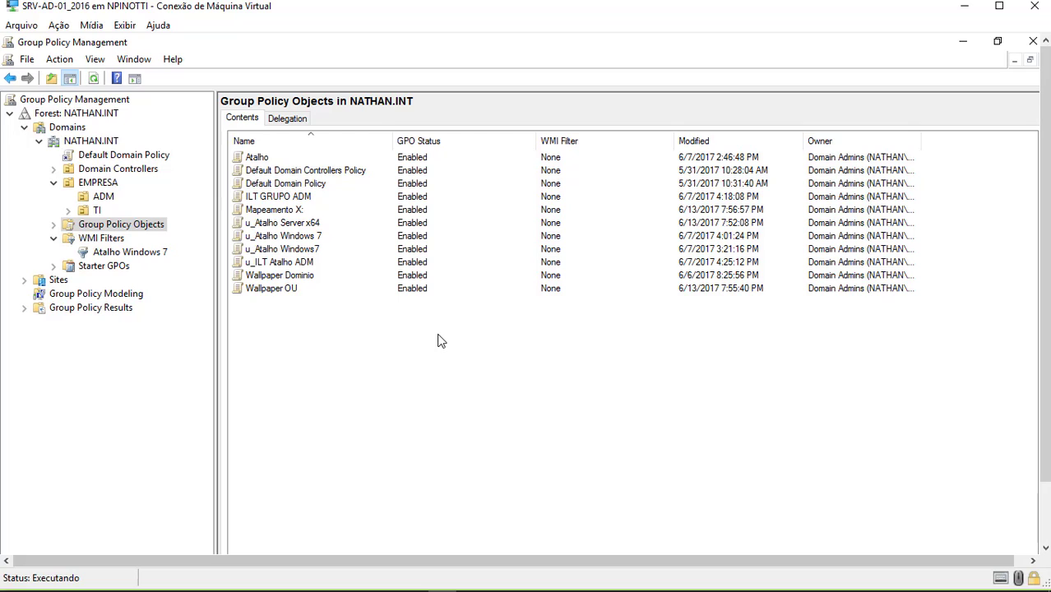
left_click(54, 225)
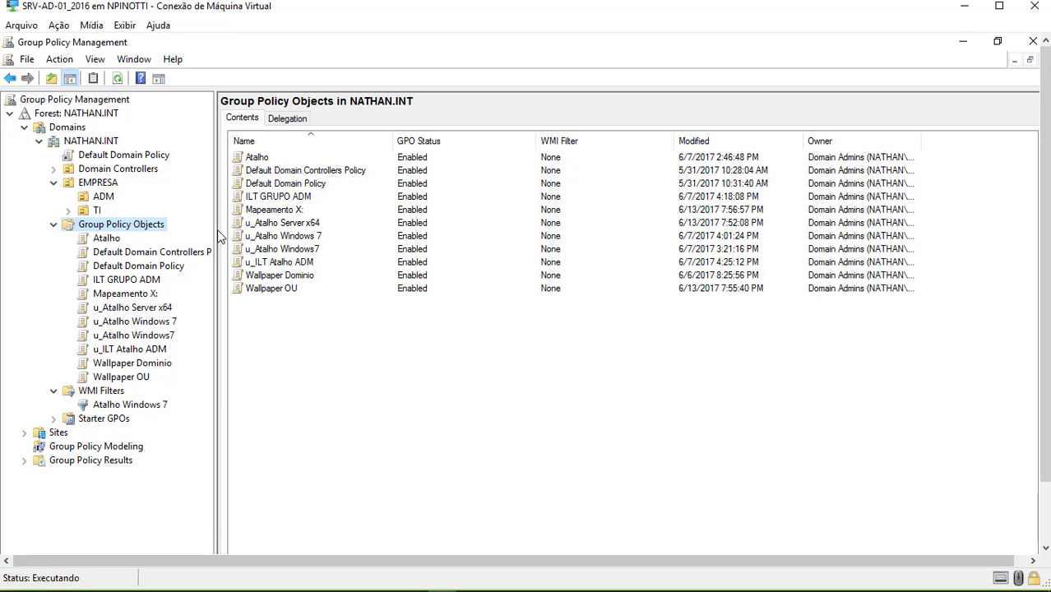
key("ctrl+alt+Break")
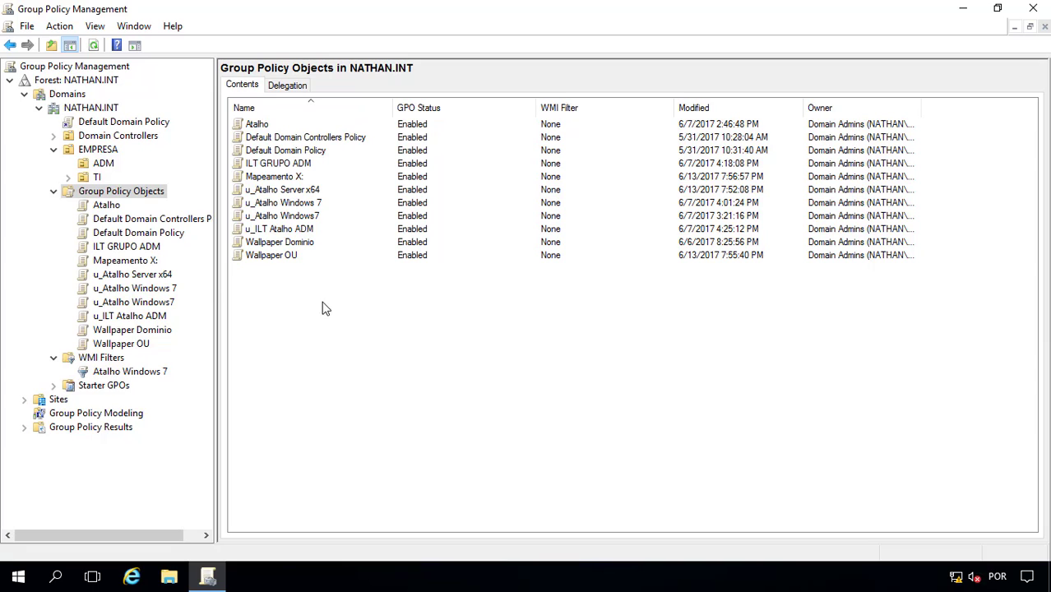
left_click_drag(213, 284, 266, 292)
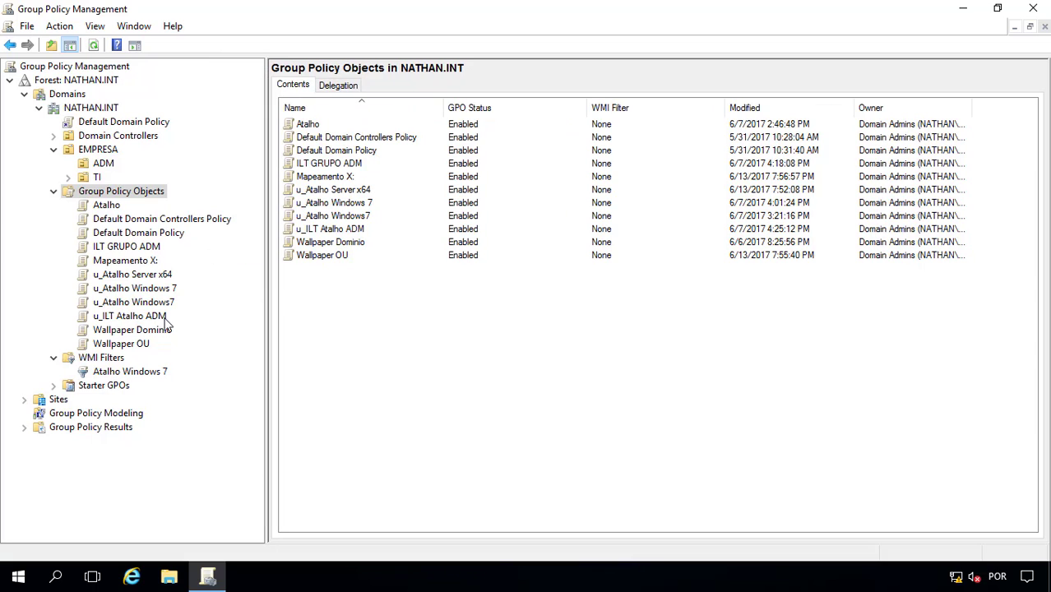
Step: Show all settings of the Mapeamento X: policy and examine its drive map's location and letter
left_click(132, 275)
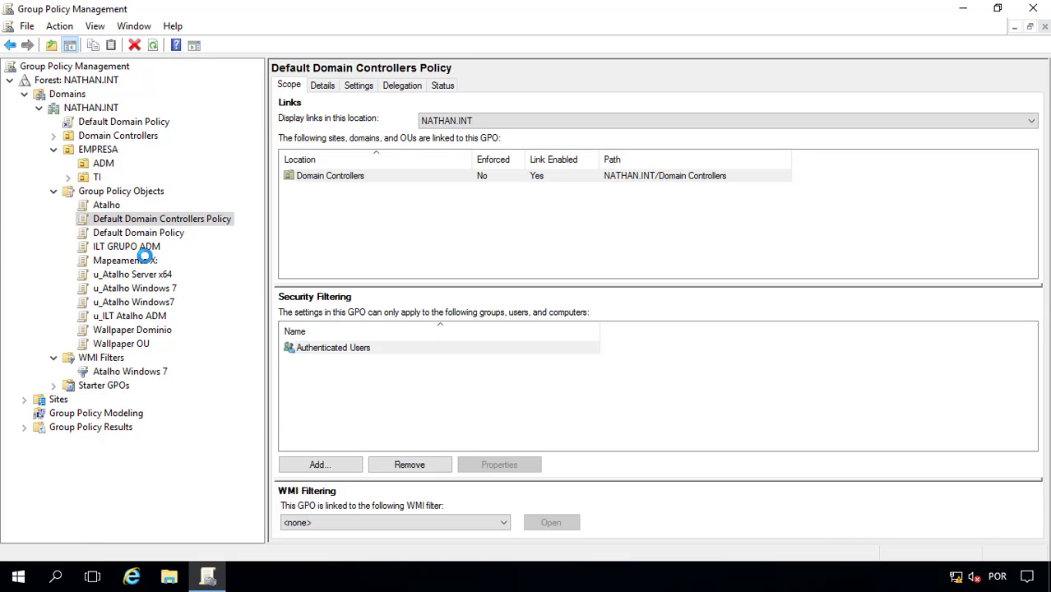
left_click(145, 260)
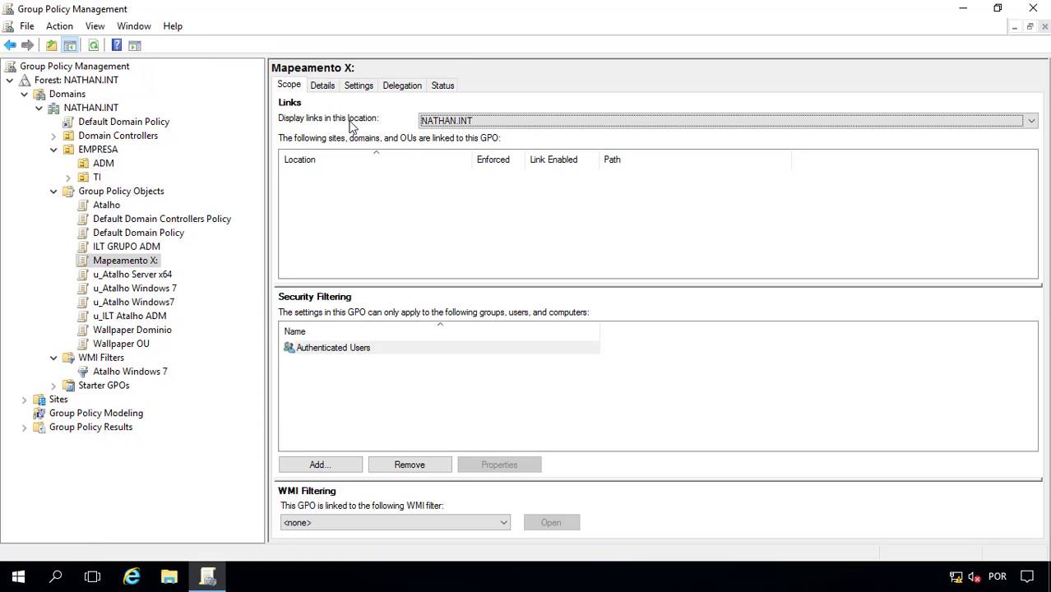
left_click(352, 85)
left_click(1018, 123)
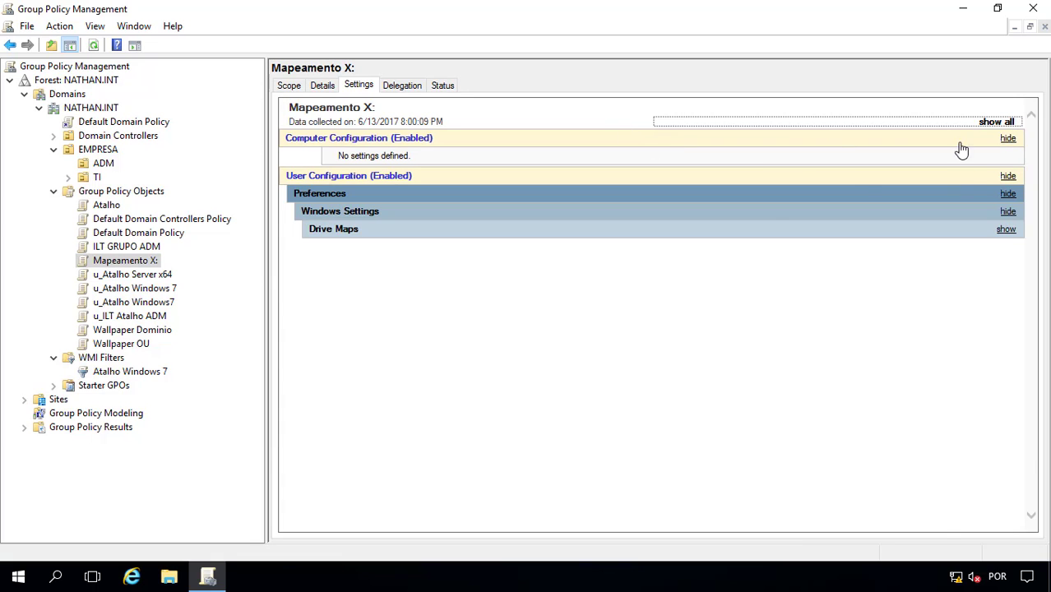
scroll(759, 298, "down", 1)
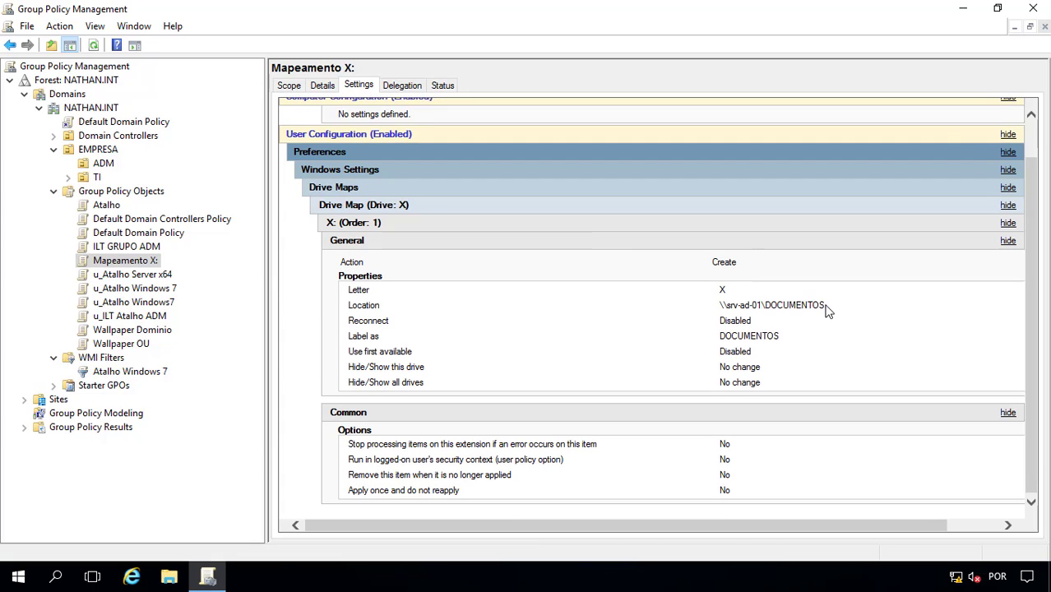
left_click_drag(825, 305, 719, 306)
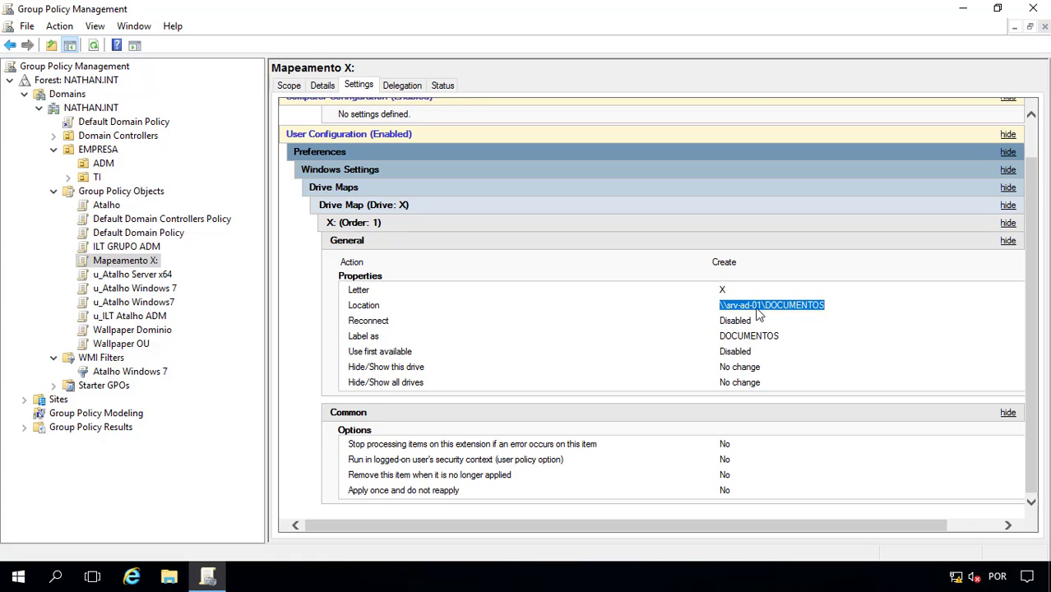
double_click(722, 290)
Step: Start a backup of the Mapeamento X: policy and choose the Documents folder as the backup location
left_click(137, 263)
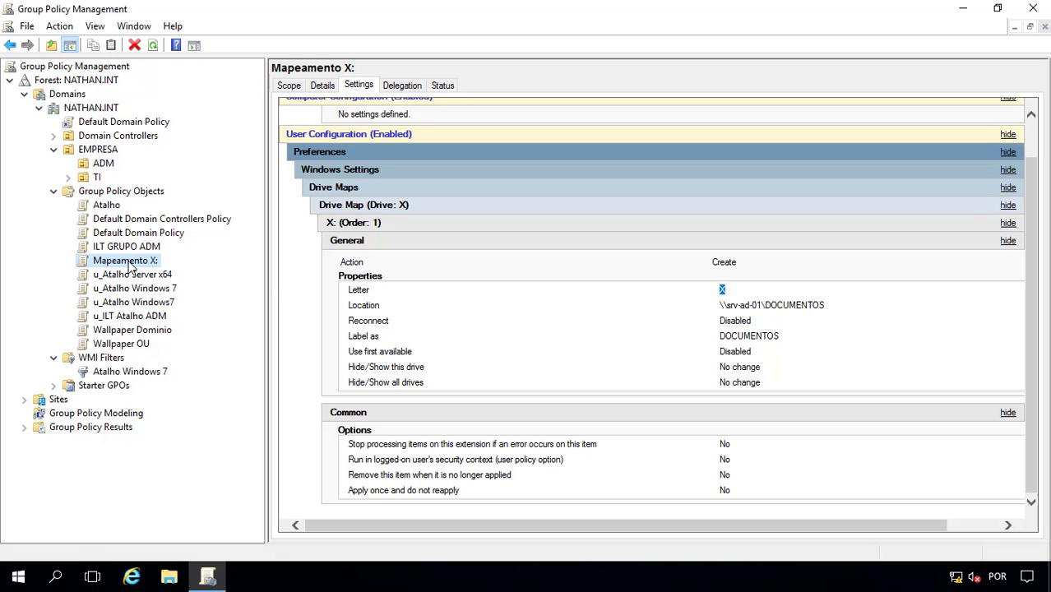
right_click(131, 261)
left_click(176, 310)
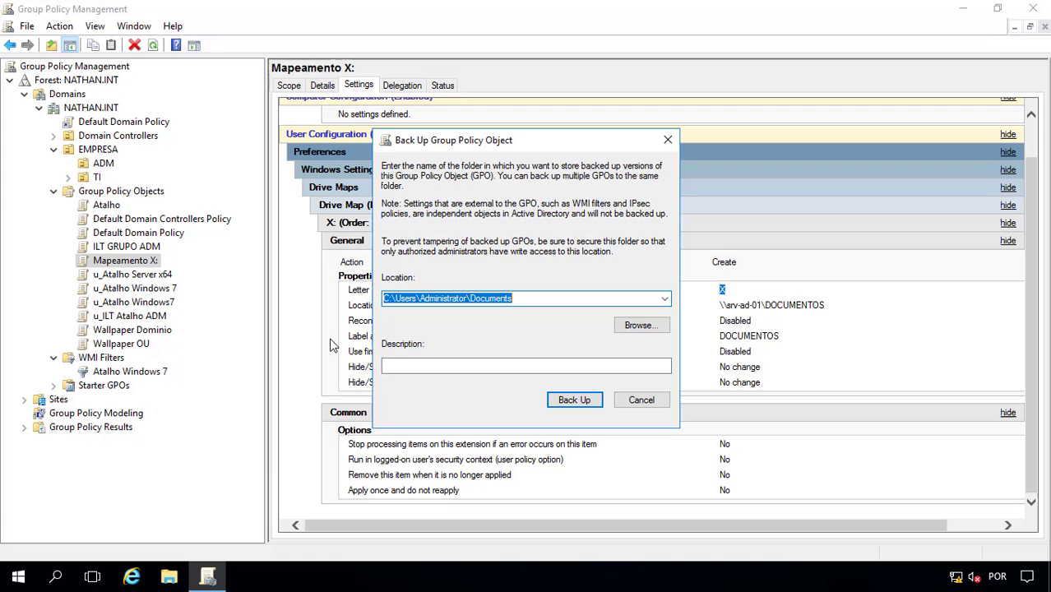
left_click(583, 297)
left_click_drag(540, 298, 383, 298)
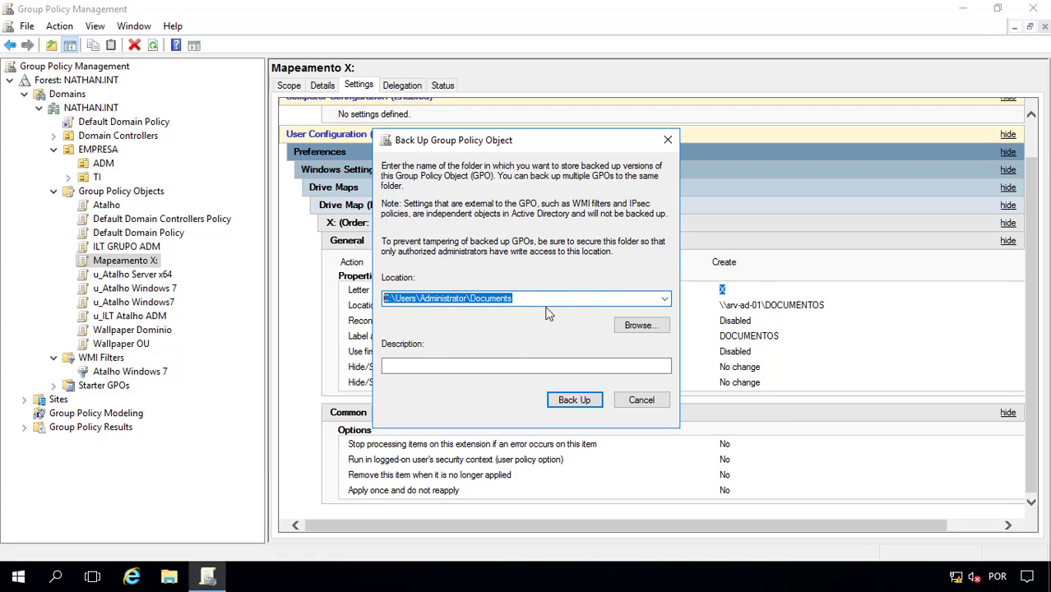
left_click(638, 325)
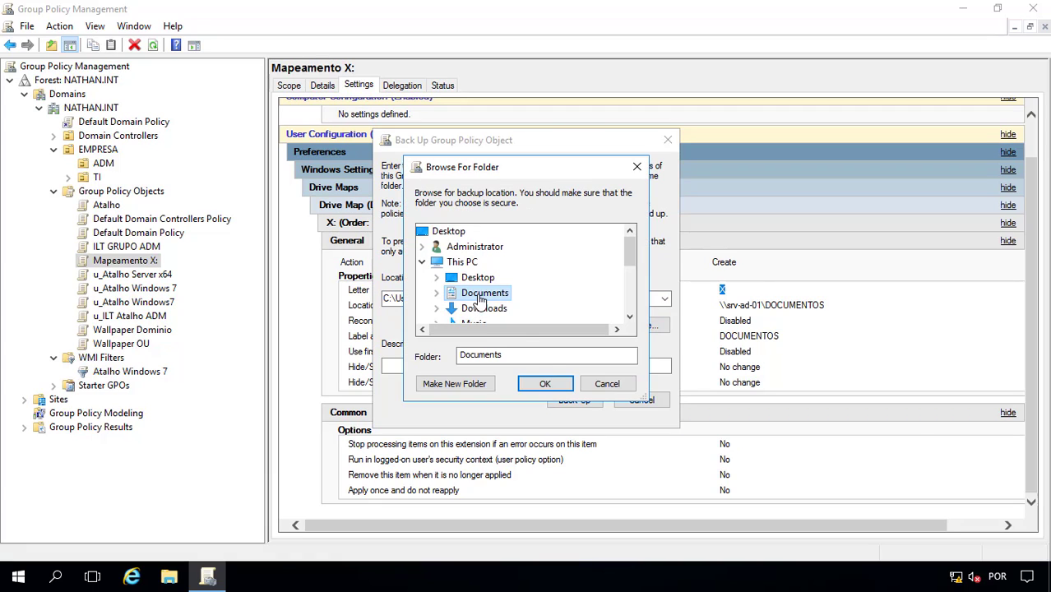
left_click(545, 384)
Step: Set the backup description to "Backup Mapeamento X:"
left_click(461, 364)
type("Mapema")
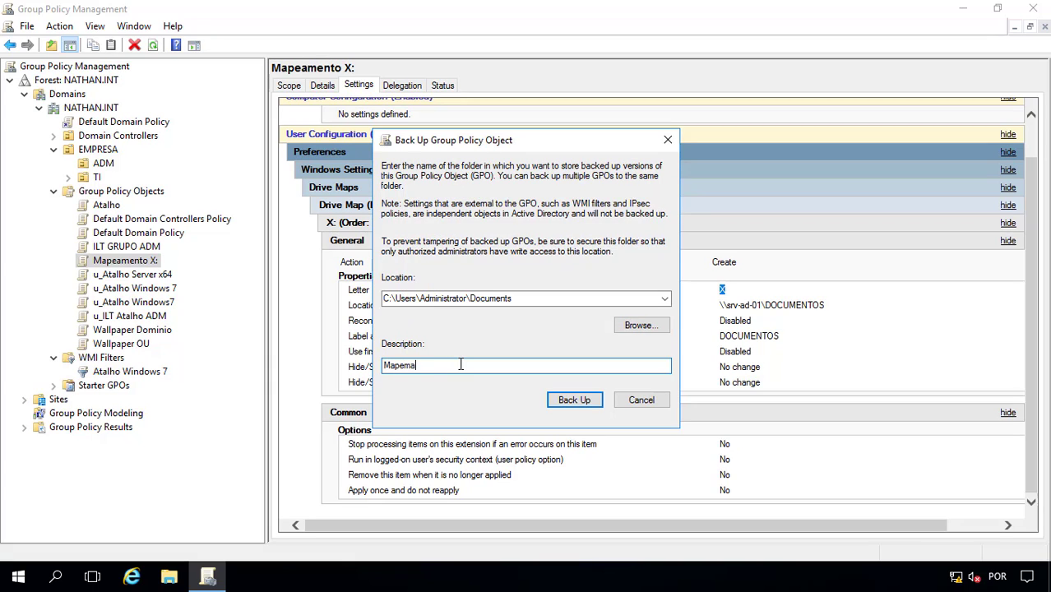
key("BackSpace")
type("amento")
key("ctrl+a")
key("BackSpace")
type("Backup Mapeamento X:")
left_click(435, 365)
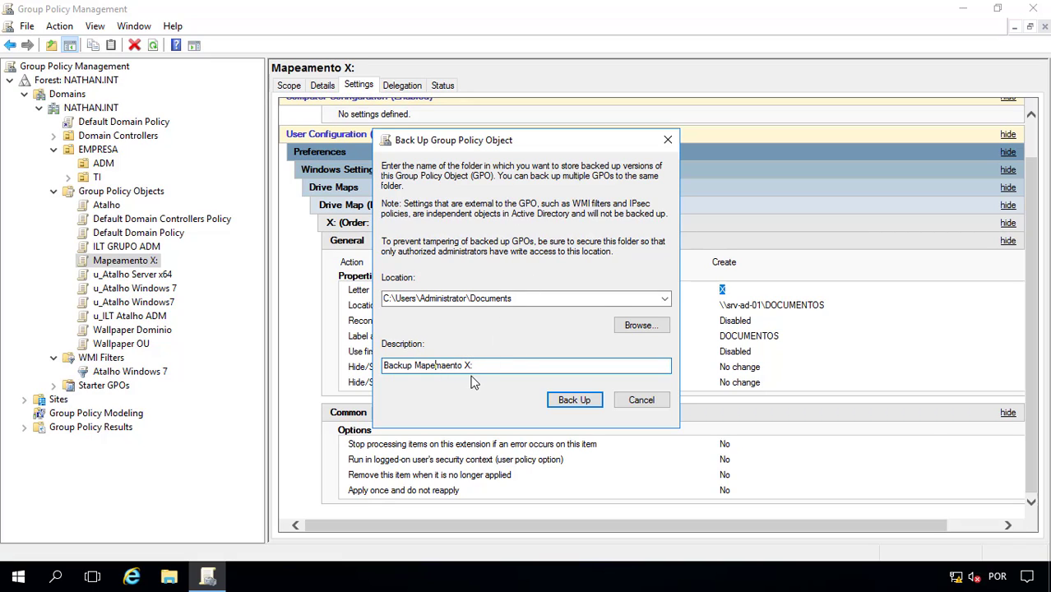
key("Right")
key("Right")
Step: Run the backup of the Mapeamento X: policy, check its status and close the progress dialog
left_click(567, 402)
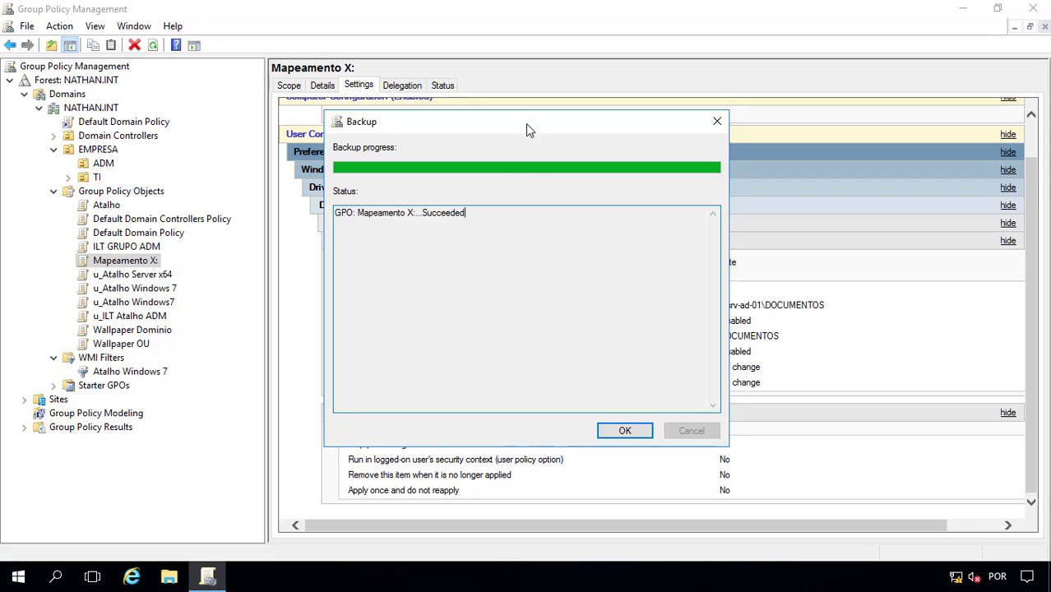
left_click_drag(529, 129, 505, 129)
triple_click(346, 214)
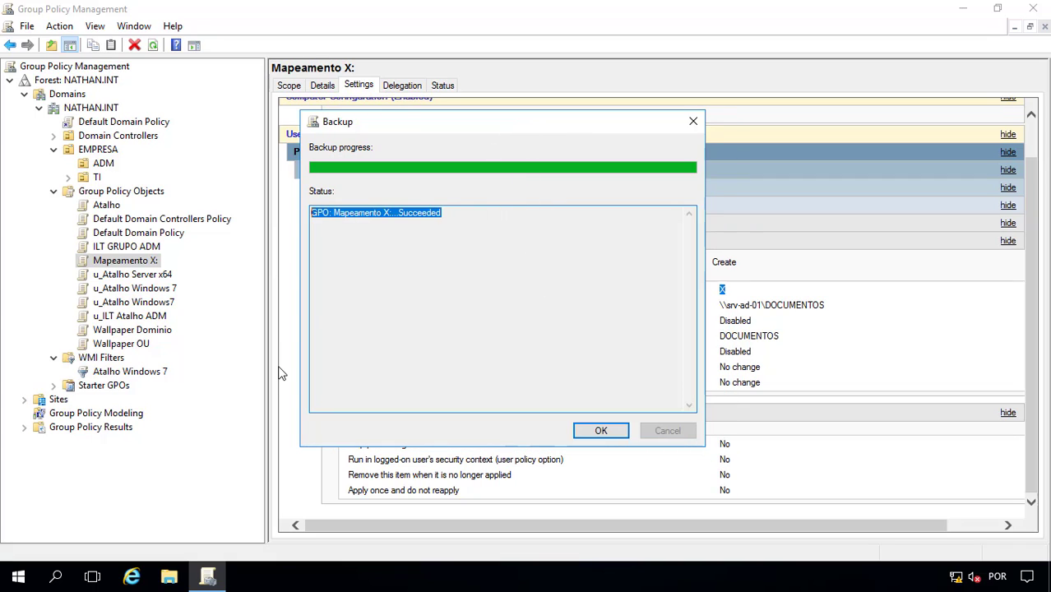
left_click(601, 436)
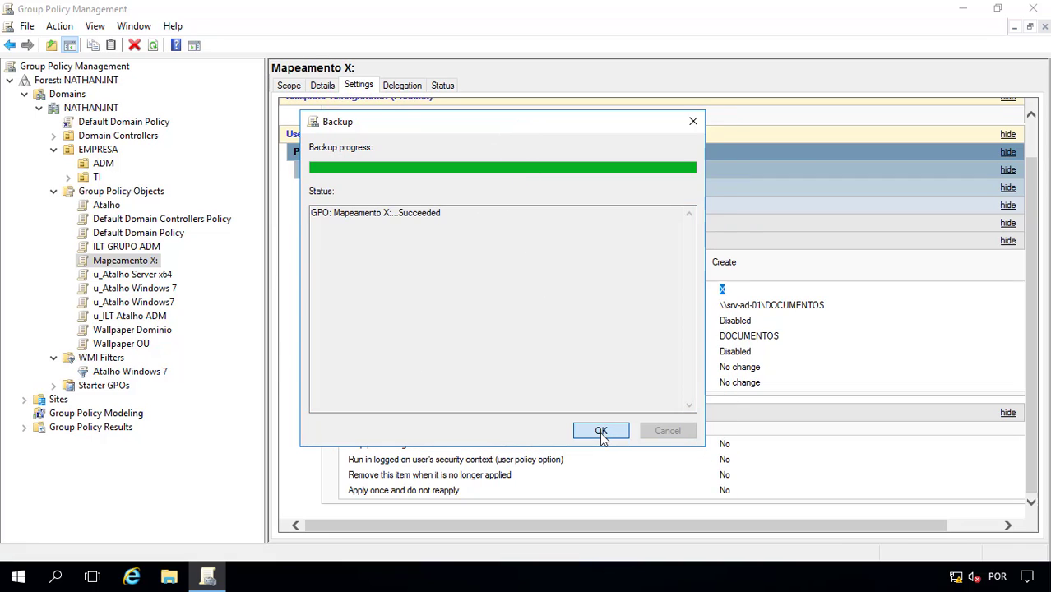
left_click(601, 436)
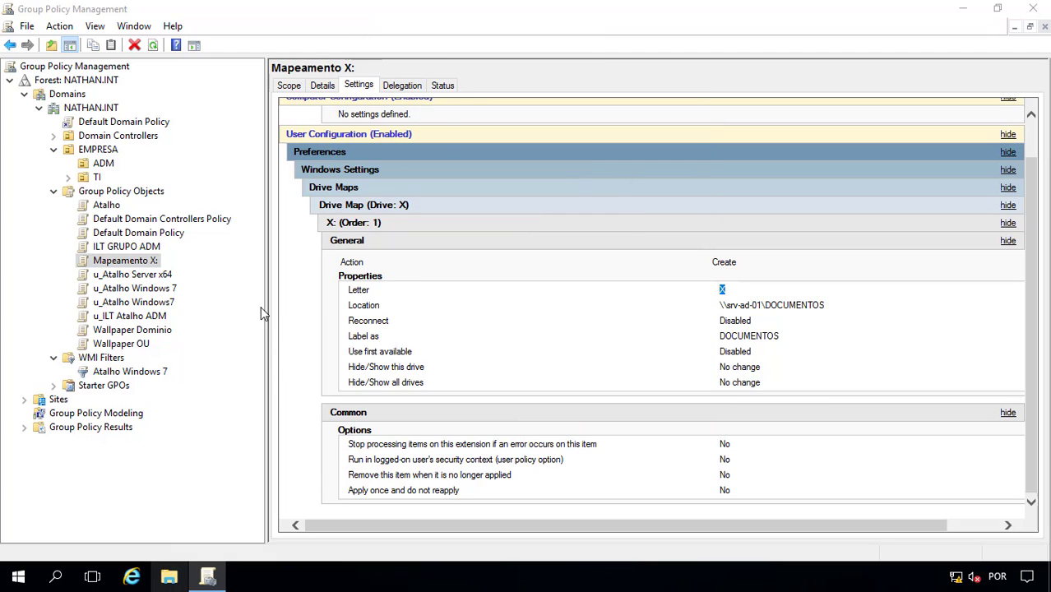
Step: In File Explorer, open the backup folder in Documents and browse through DomainSysvol, GPO, User and Preferences to the Drives XML file
key("super+e")
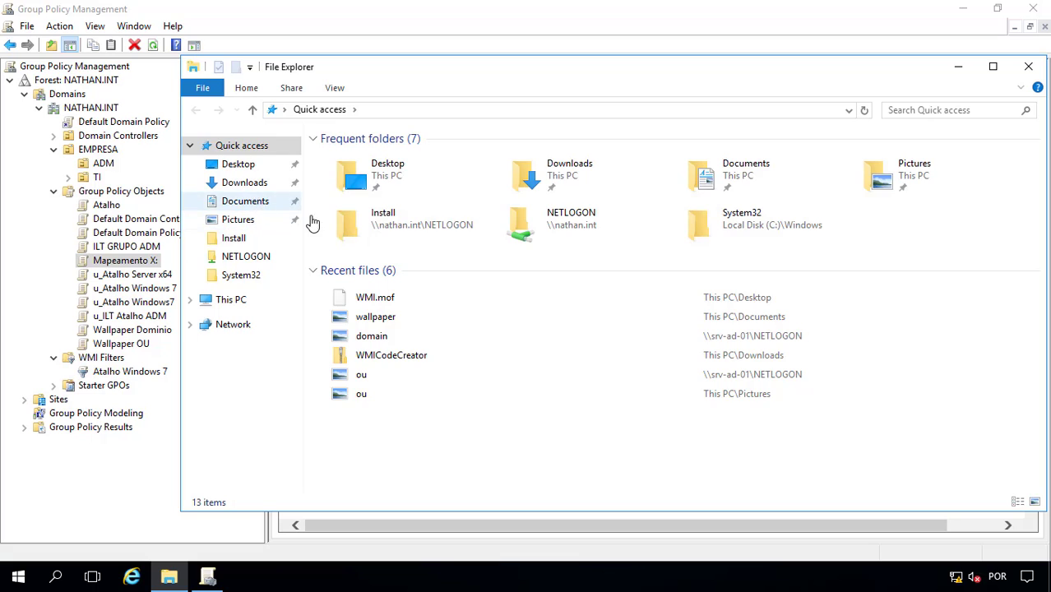
left_click(245, 200)
double_click(371, 156)
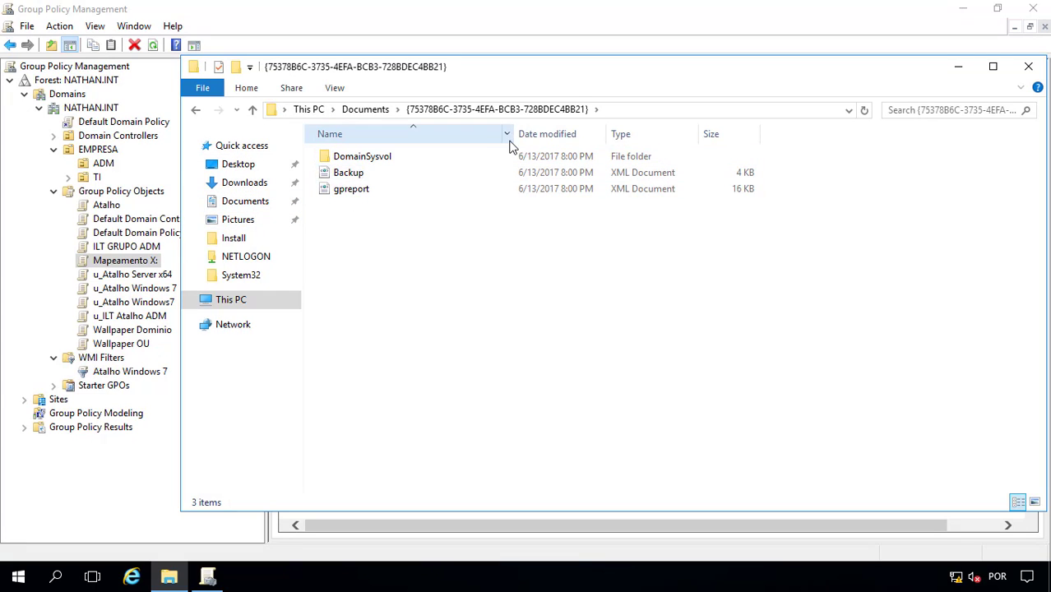
left_click(339, 159)
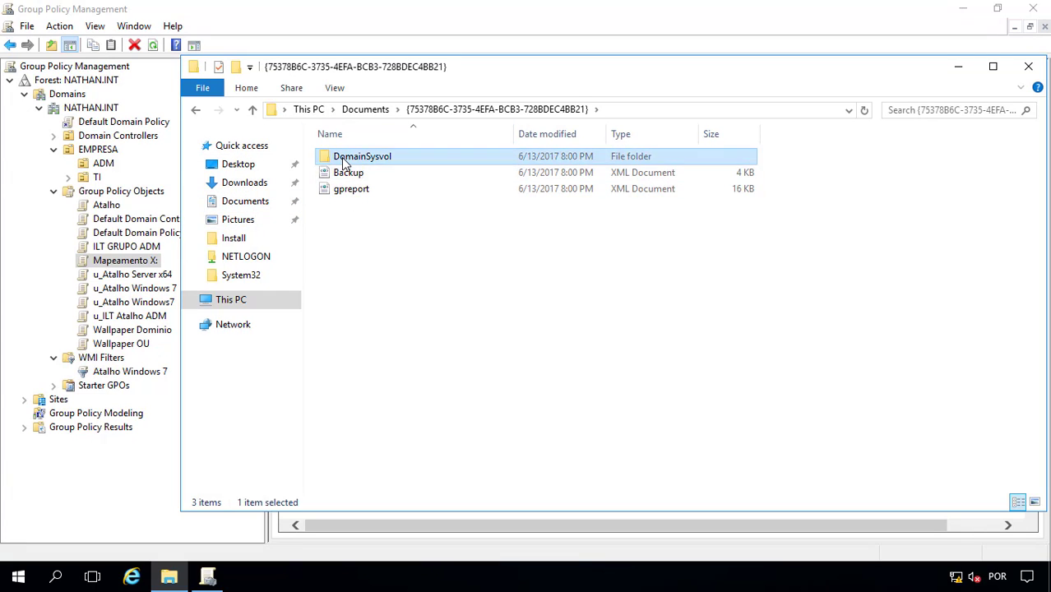
double_click(344, 158)
left_click(350, 160)
double_click(352, 158)
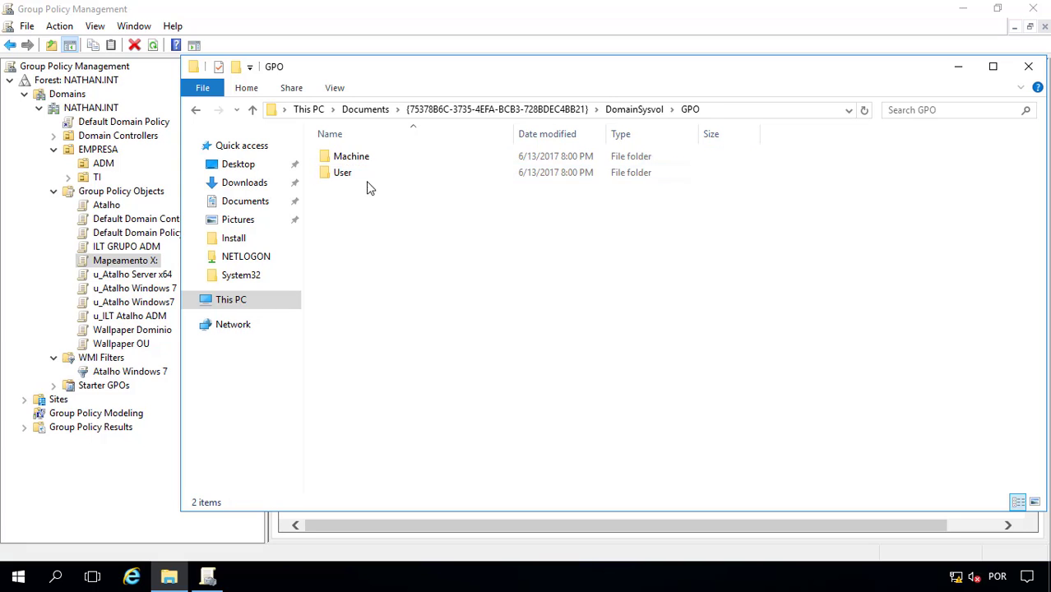
double_click(362, 174)
double_click(374, 159)
double_click(371, 158)
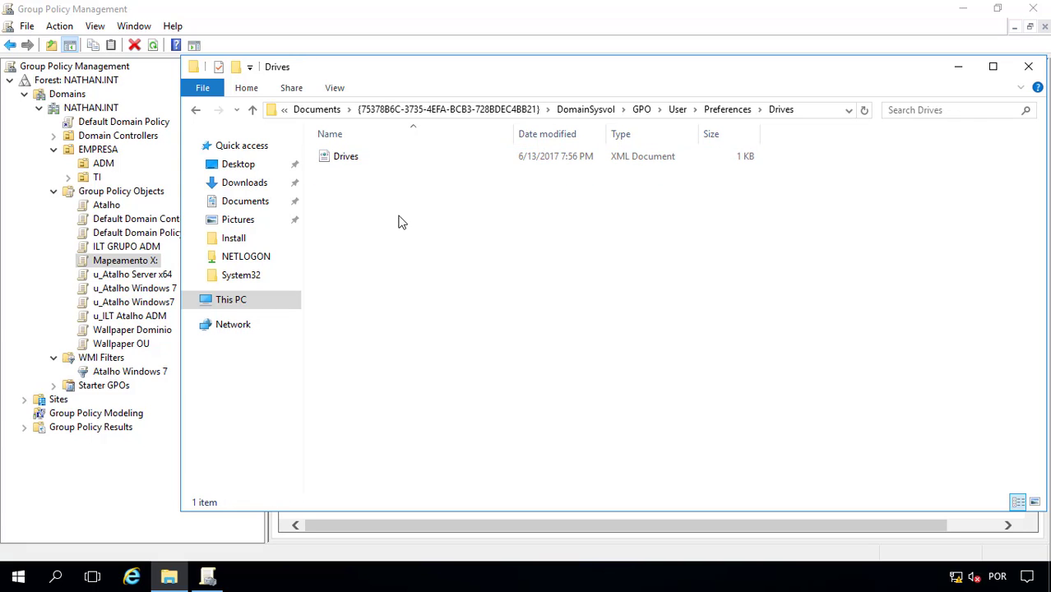
left_click(374, 162)
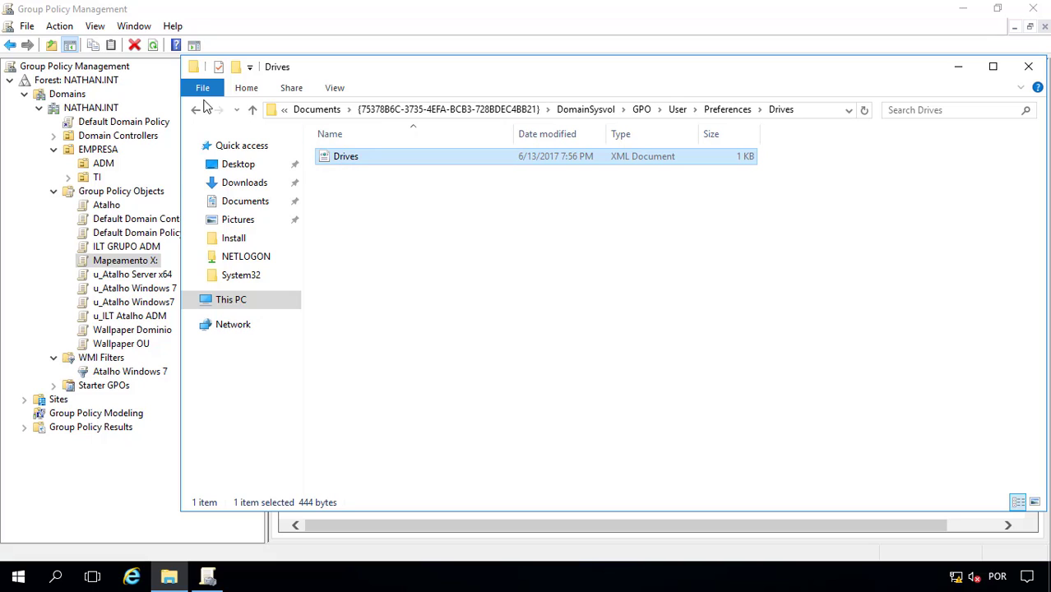
Step: Inspect the Machine folder inside the backup's GPO folder and close File Explorer
left_click(642, 109)
double_click(393, 157)
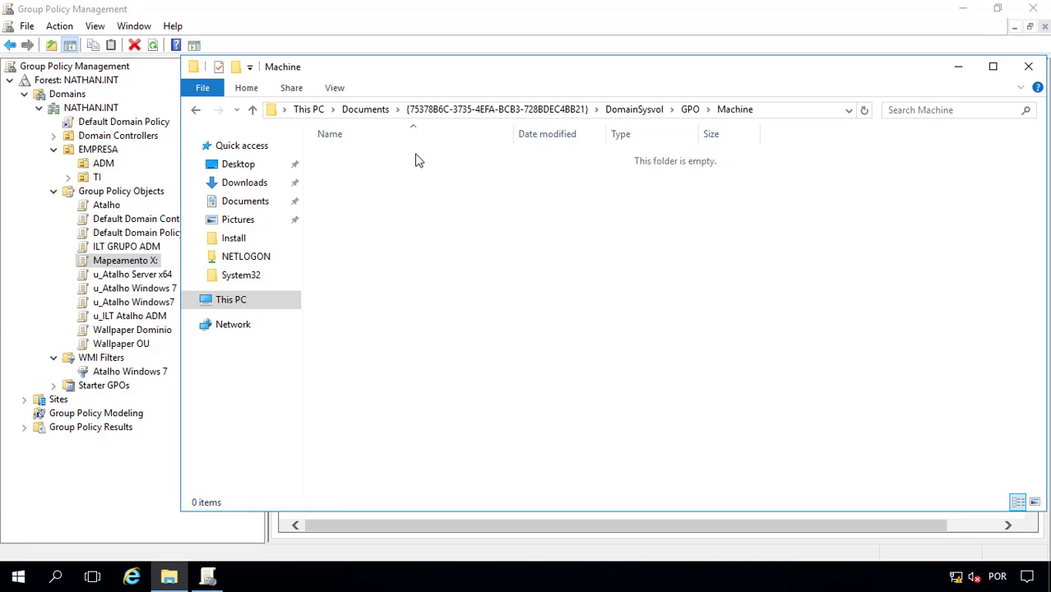
left_click(196, 110)
left_click(196, 110)
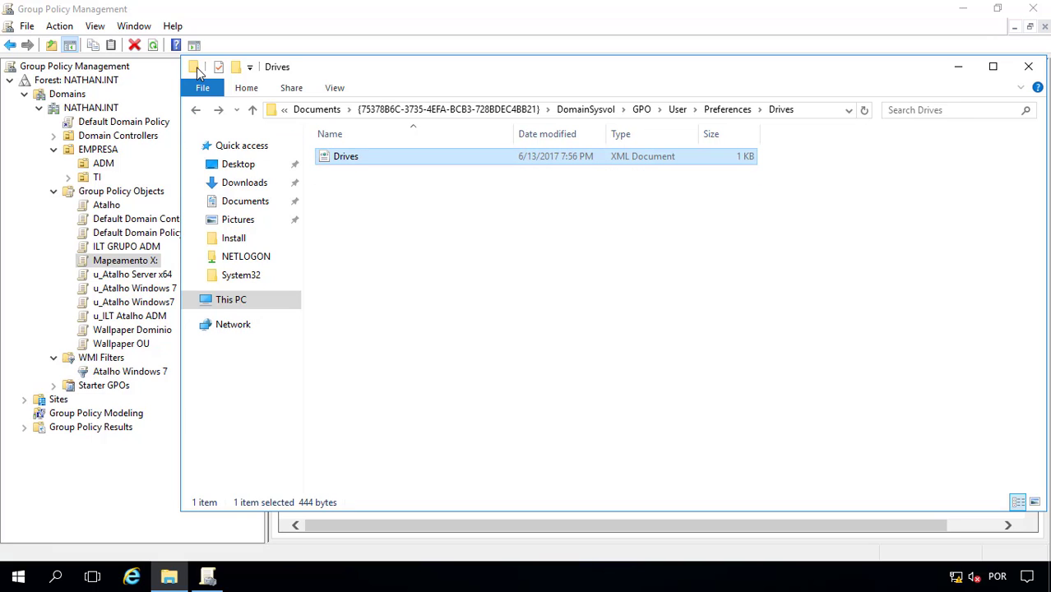
left_click(197, 68)
left_click(215, 178)
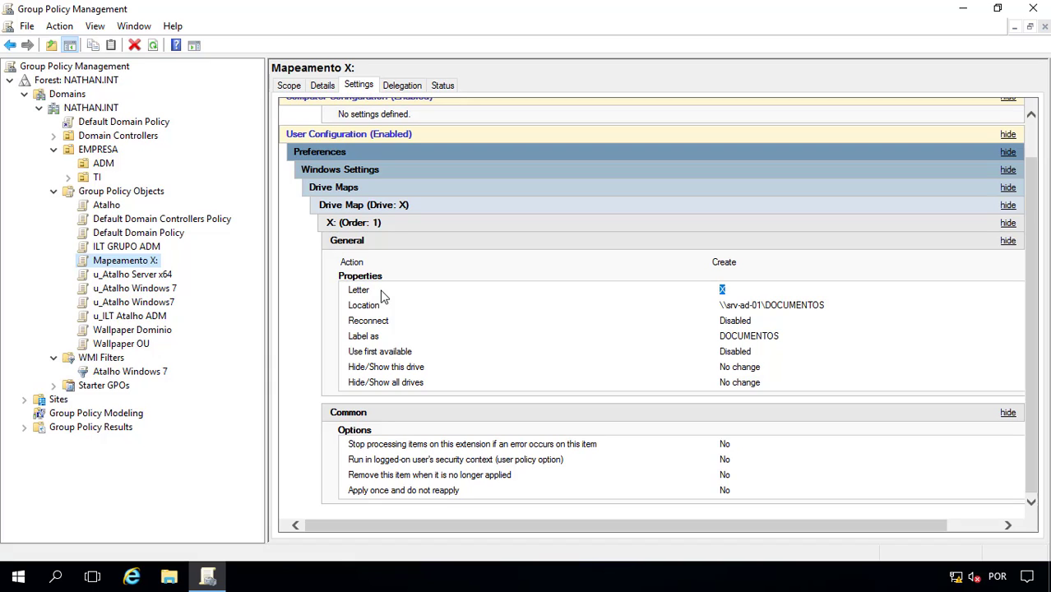
Step: Link the existing Mapeamento X: policy to the ADM organizational unit under EMPRESA
left_click(291, 85)
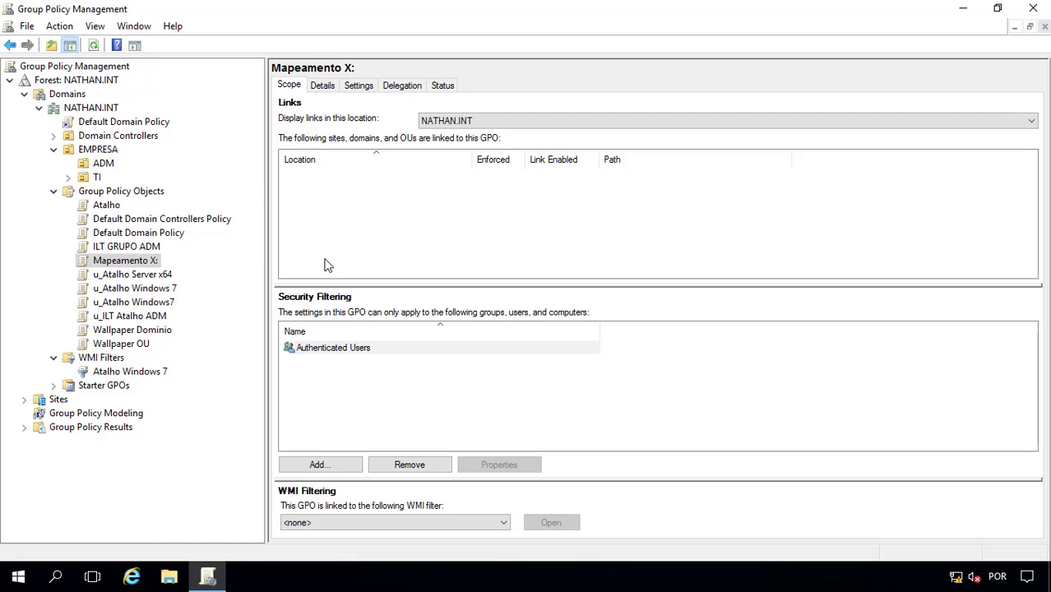
right_click(123, 171)
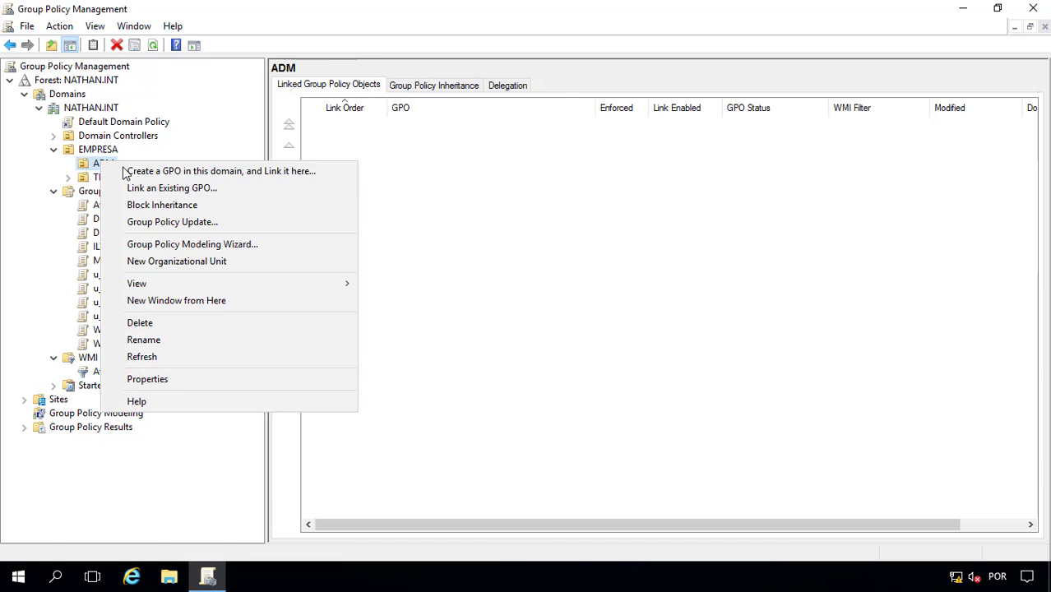
left_click(171, 188)
double_click(442, 305)
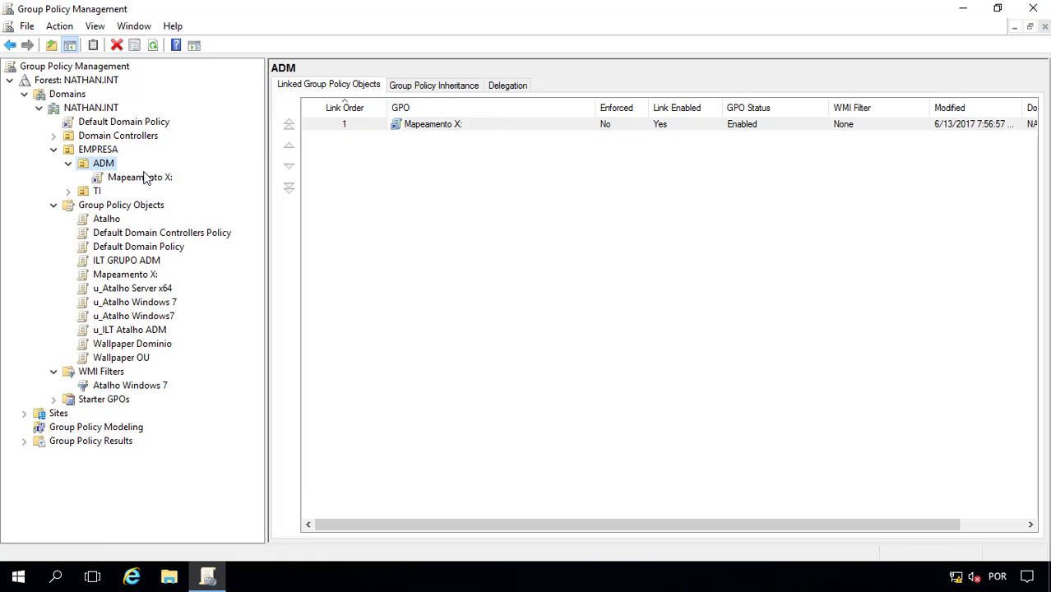
Step: Review the scope of the Mapeamento X: policy and the settings of its link under ADM
left_click(124, 275)
right_click(122, 279)
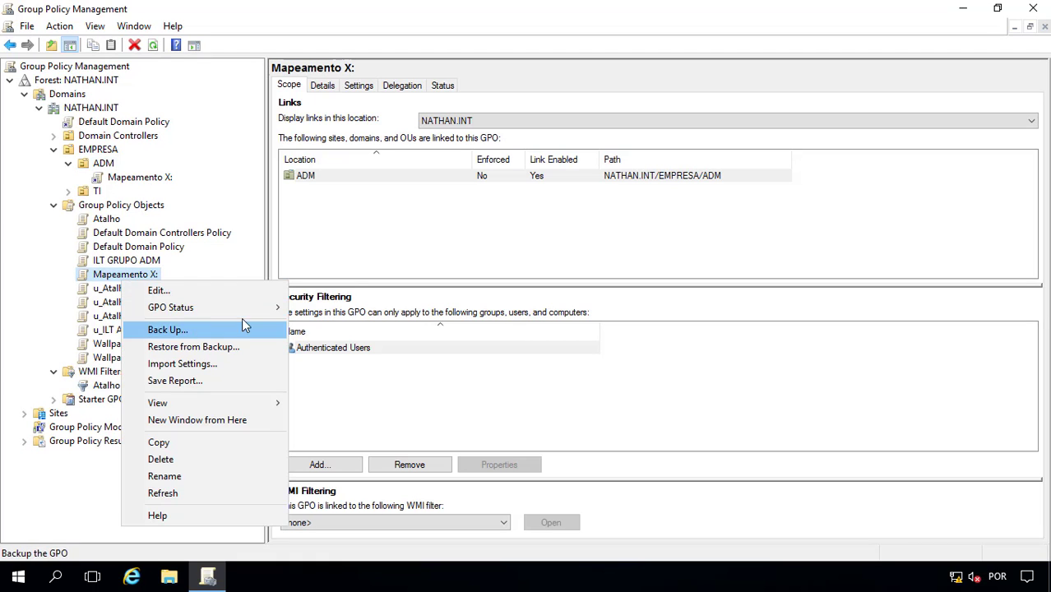
left_click(276, 273)
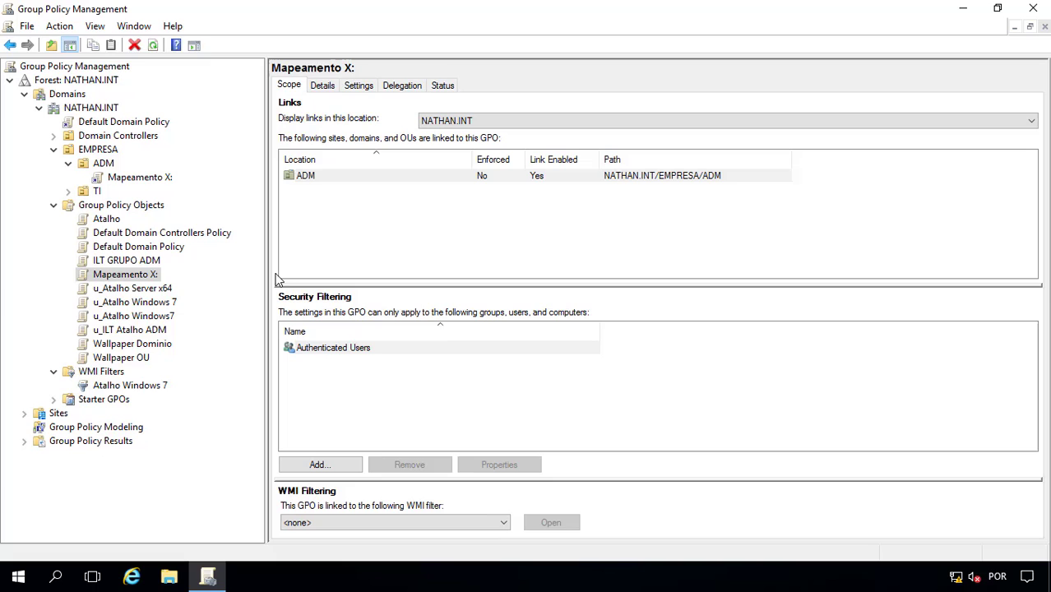
left_click(164, 179)
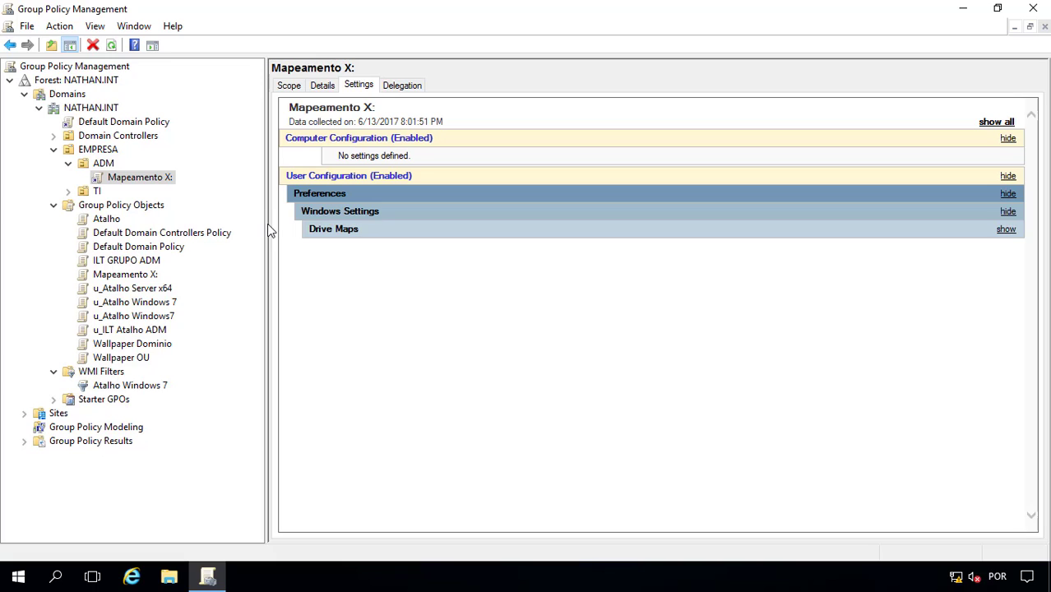
left_click_drag(265, 267, 243, 266)
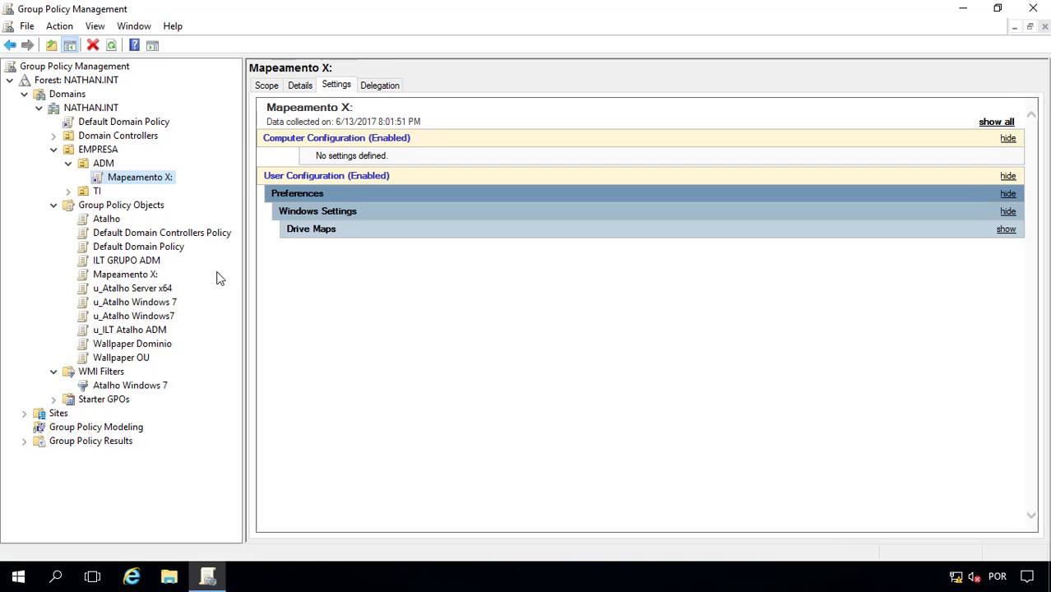
left_click(139, 179)
key("Escape")
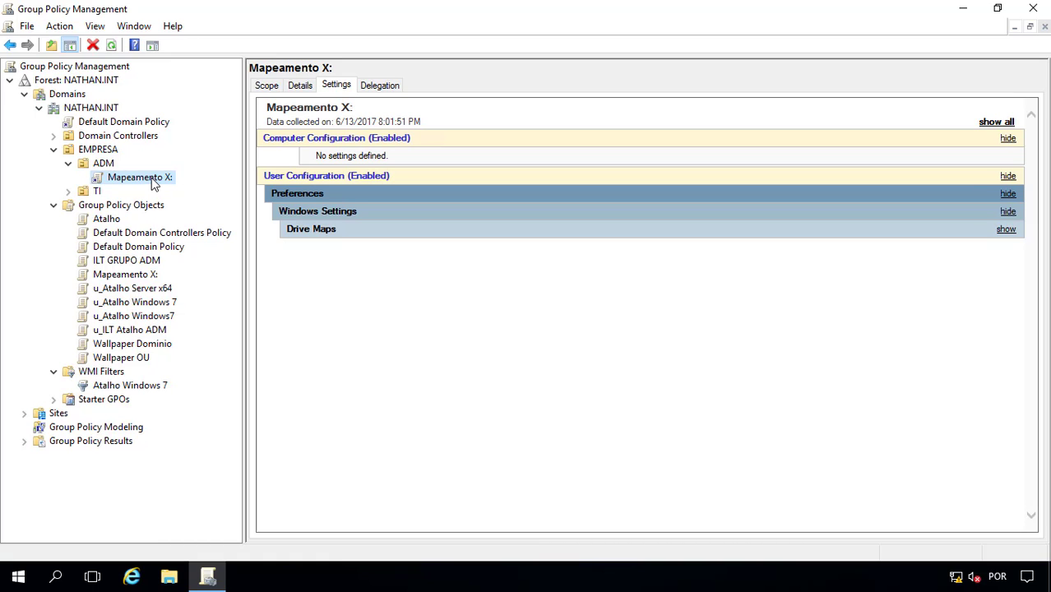
key("F2")
key("BackSpace")
key("Return")
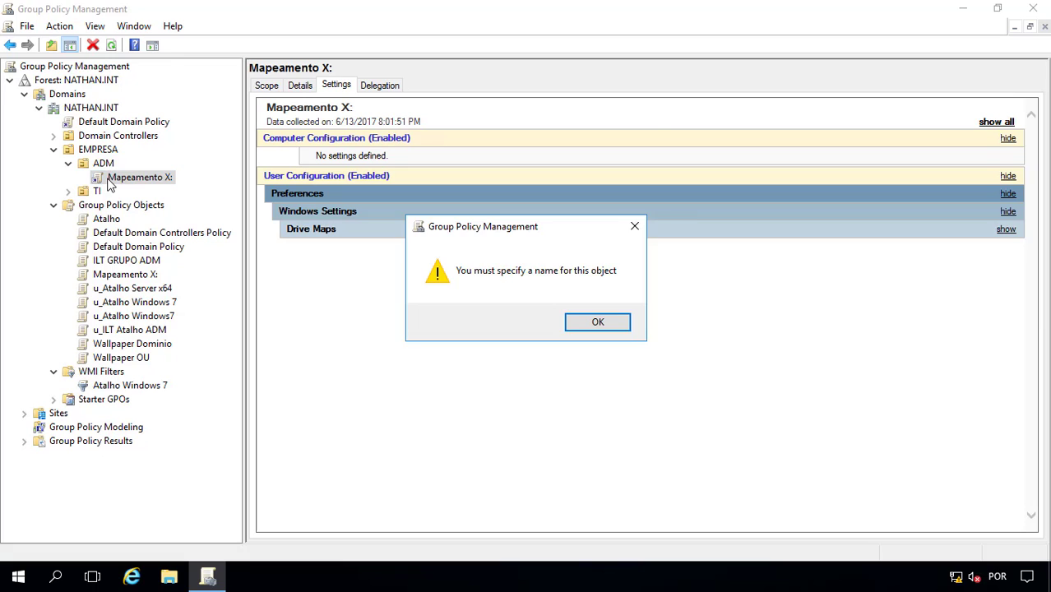
left_click(597, 322)
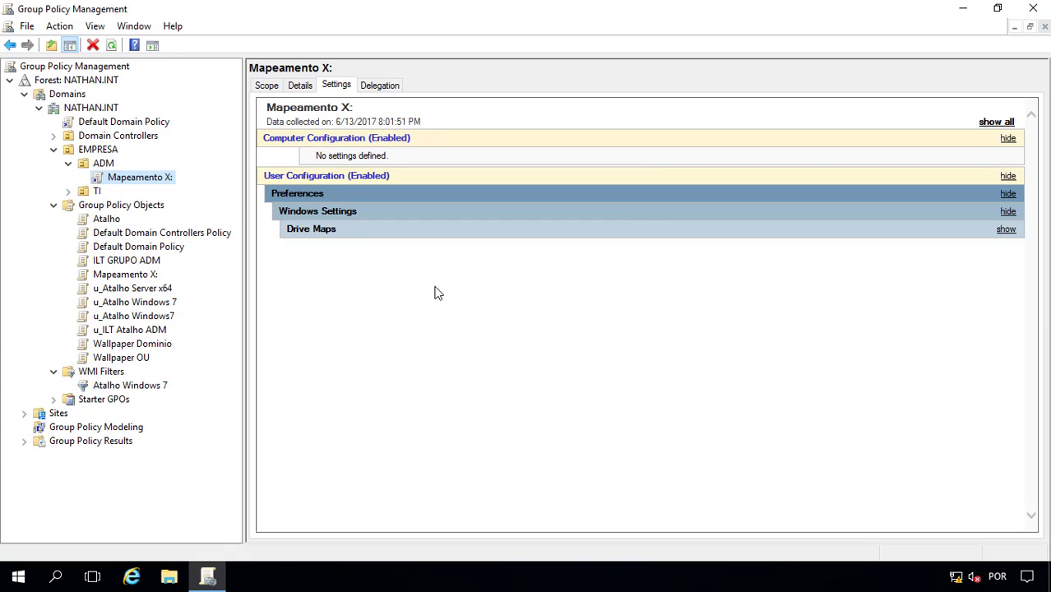
Step: Delete the Mapeamento X: policy link from the ADM organizational unit and confirm the deletion
key("Delete")
left_click(511, 322)
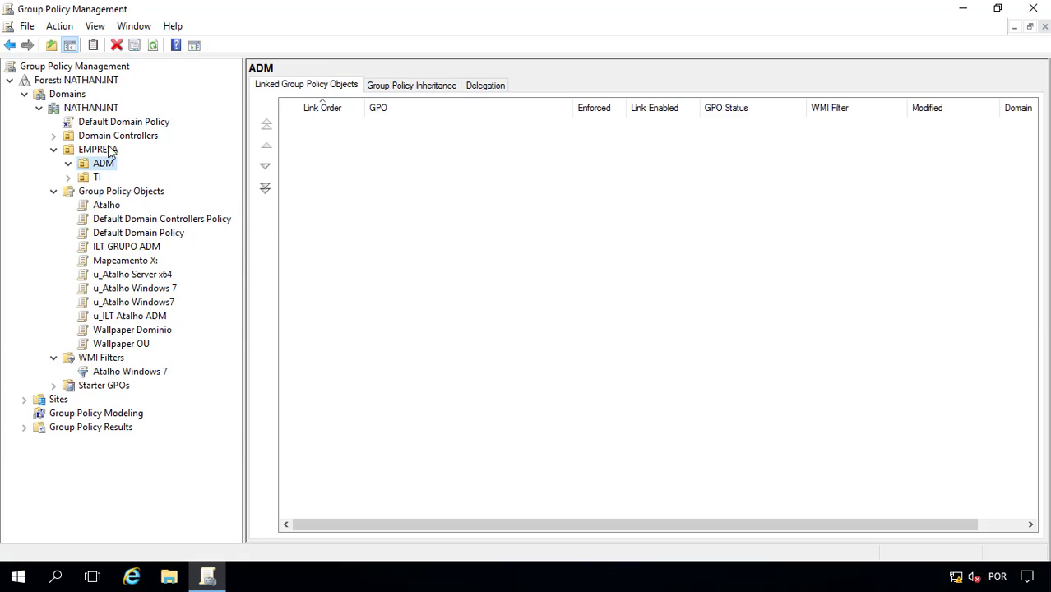
Step: Link the existing Mapeamento X: policy to the NATHAN.INT domain
left_click(115, 137)
left_click(115, 109)
right_click(124, 112)
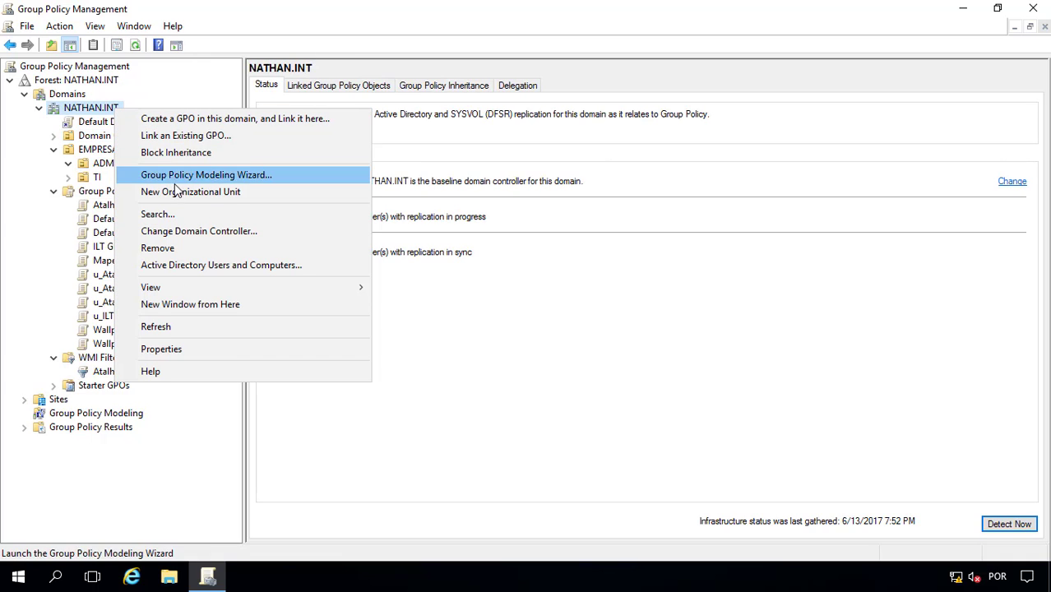
left_click(193, 134)
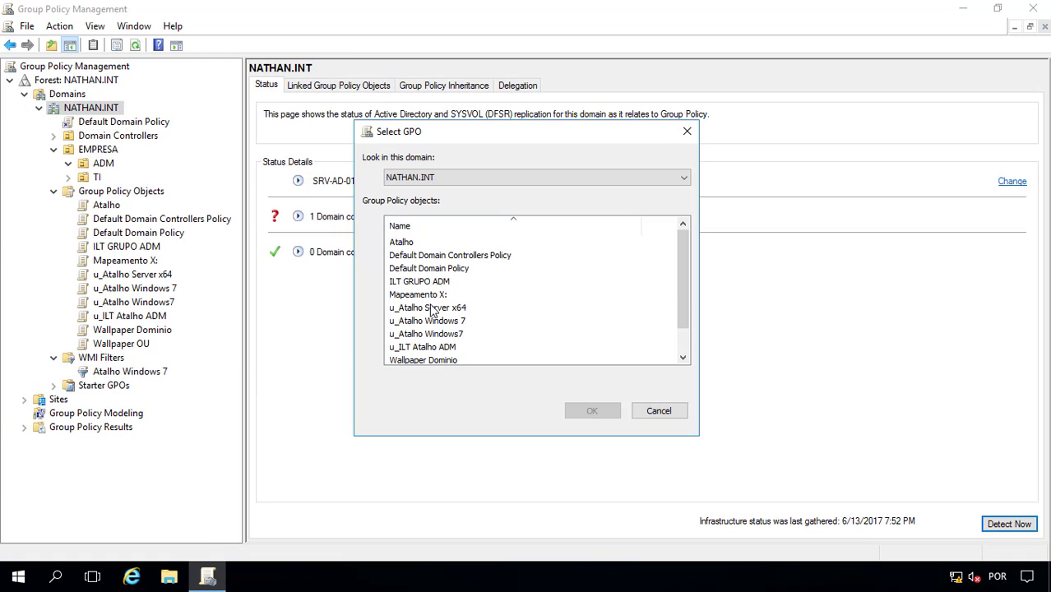
double_click(431, 294)
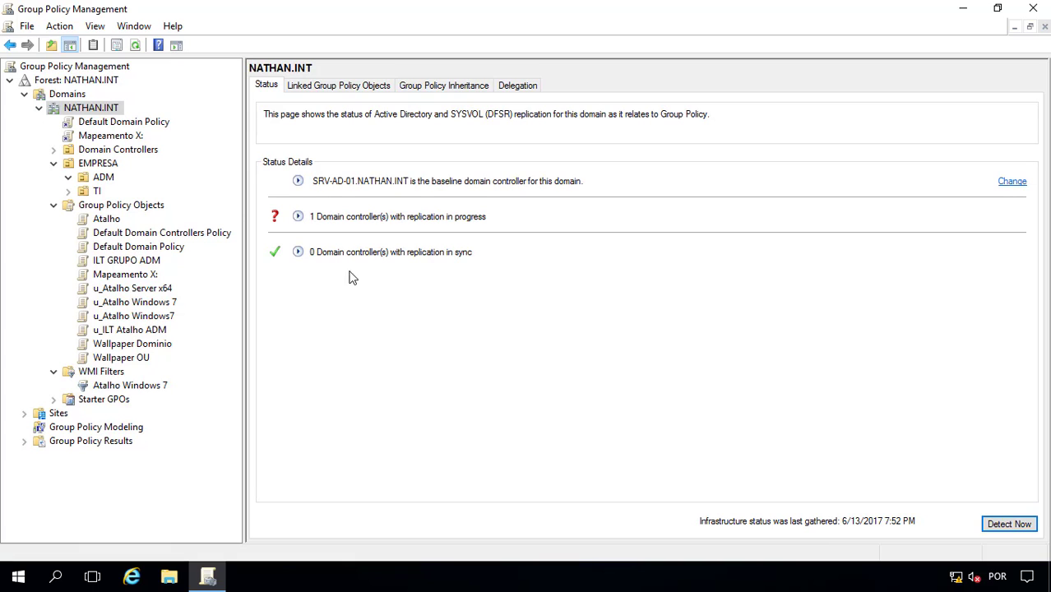
Step: Delete the Mapeamento X: policy link from the NATHAN.INT domain and confirm the deletion
left_click(104, 179)
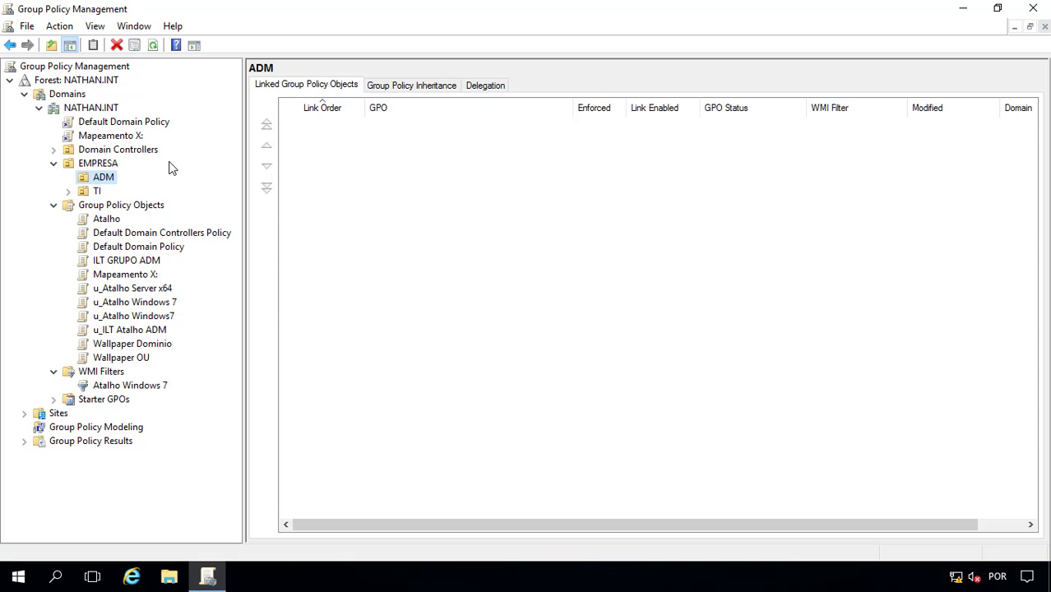
left_click(132, 138)
right_click(132, 138)
left_click(98, 164)
left_click(112, 140)
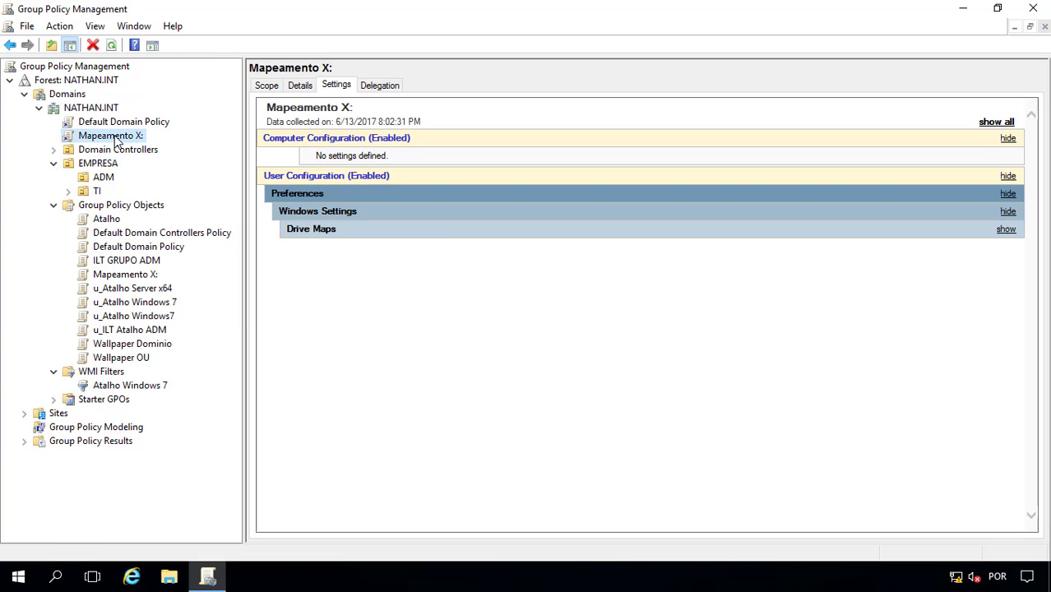
key("Delete")
left_click(503, 324)
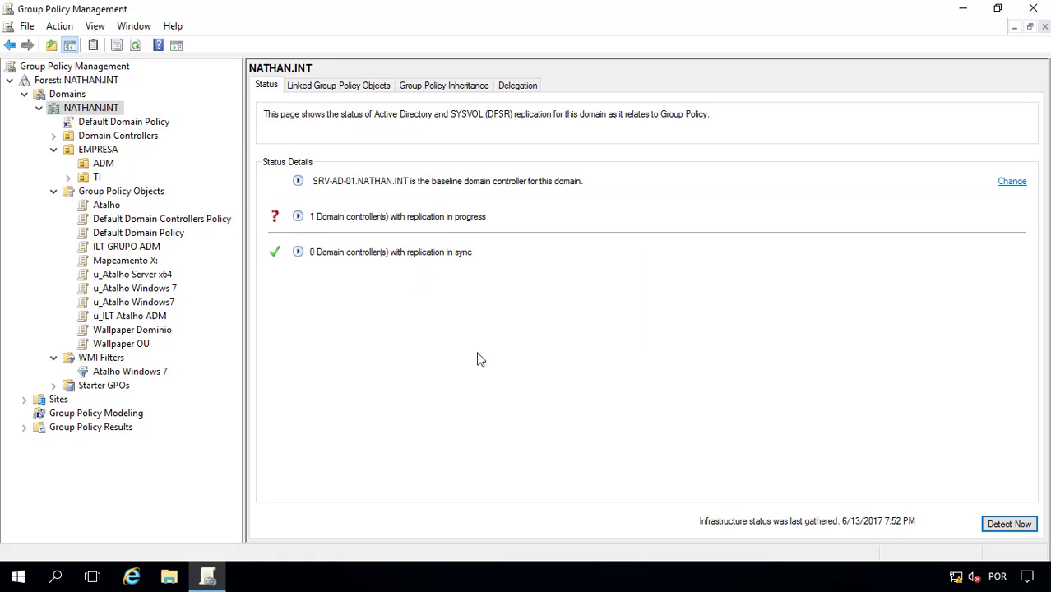
Step: Review the settings, delegation and scope of Mapeamento X: under Group Policy Objects
left_click(146, 260)
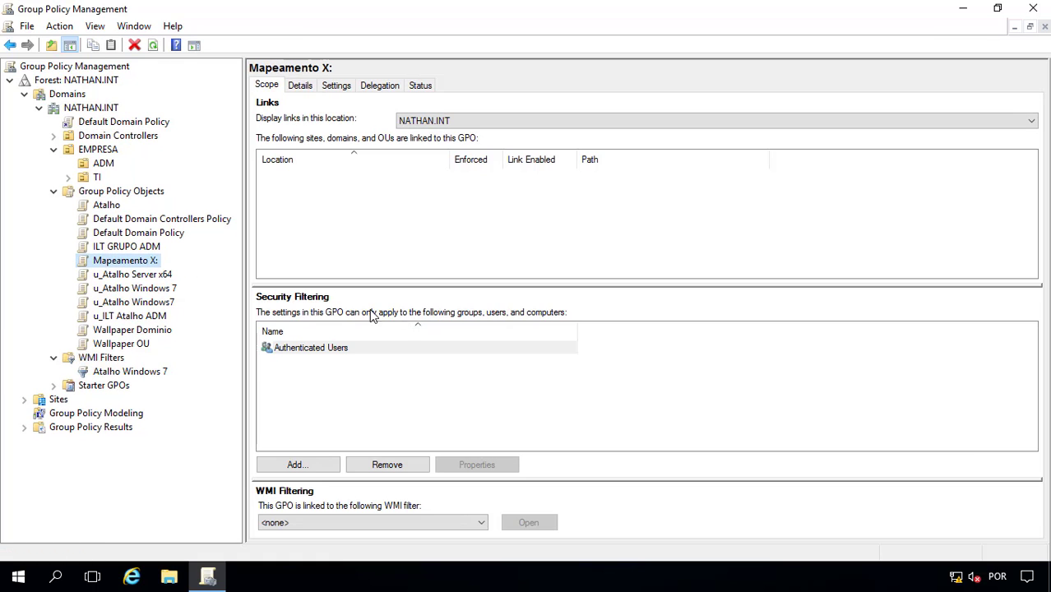
left_click(332, 86)
left_click(379, 86)
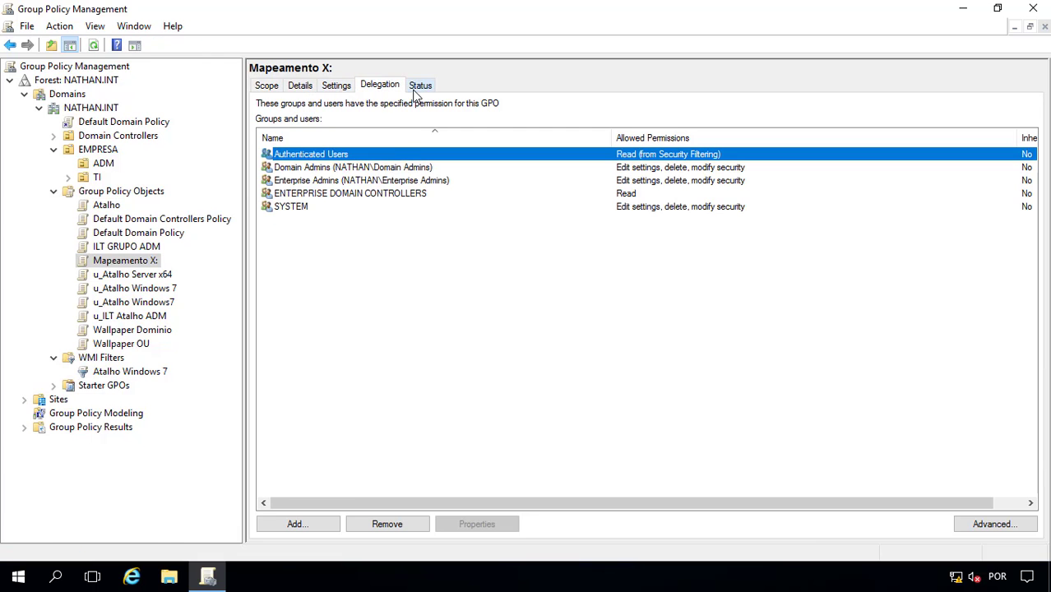
left_click(268, 87)
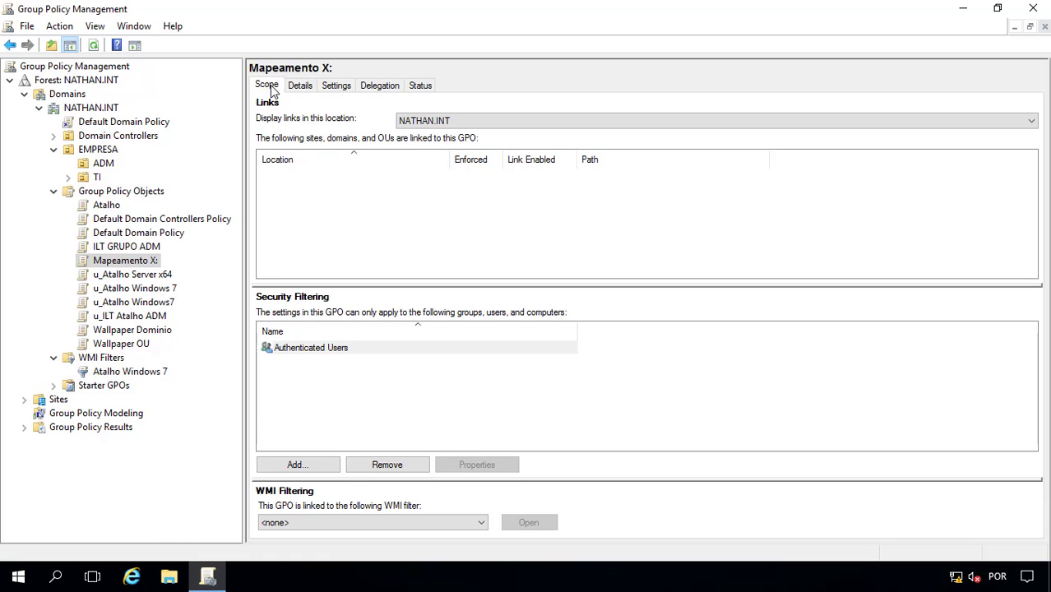
left_click(337, 86)
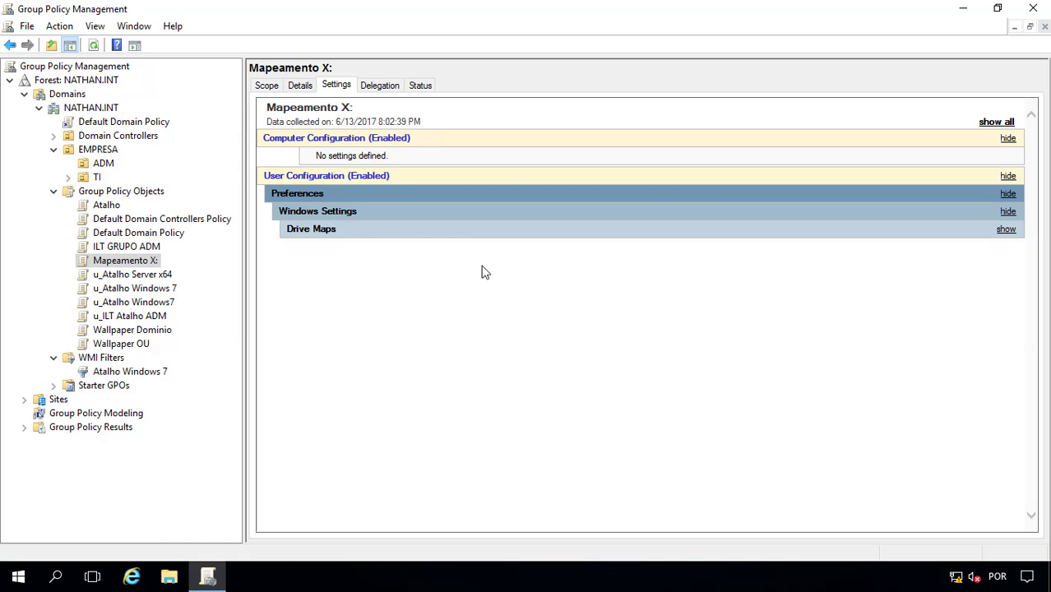
Step: Open the backup manager for Group Policy Objects, widen the Name column to read the Mapeamento X: backup entry, and close the manager
left_click(118, 192)
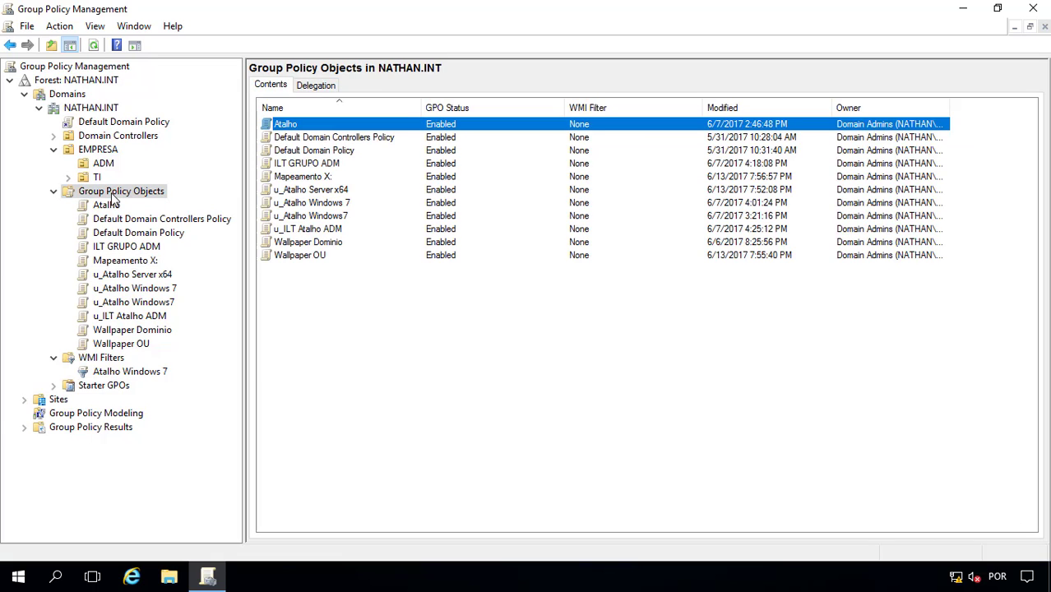
right_click(118, 191)
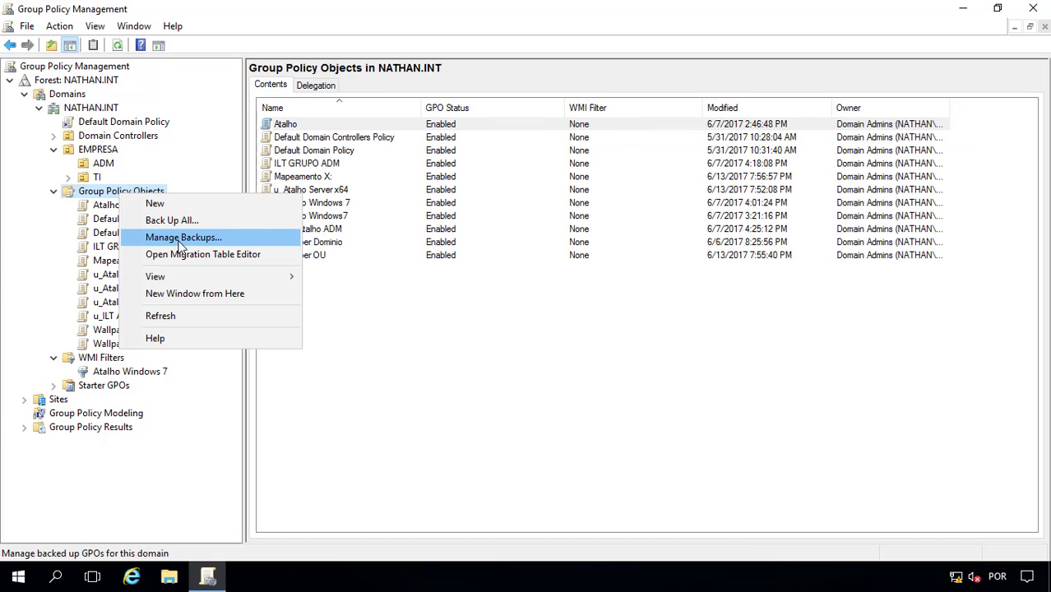
left_click(219, 243)
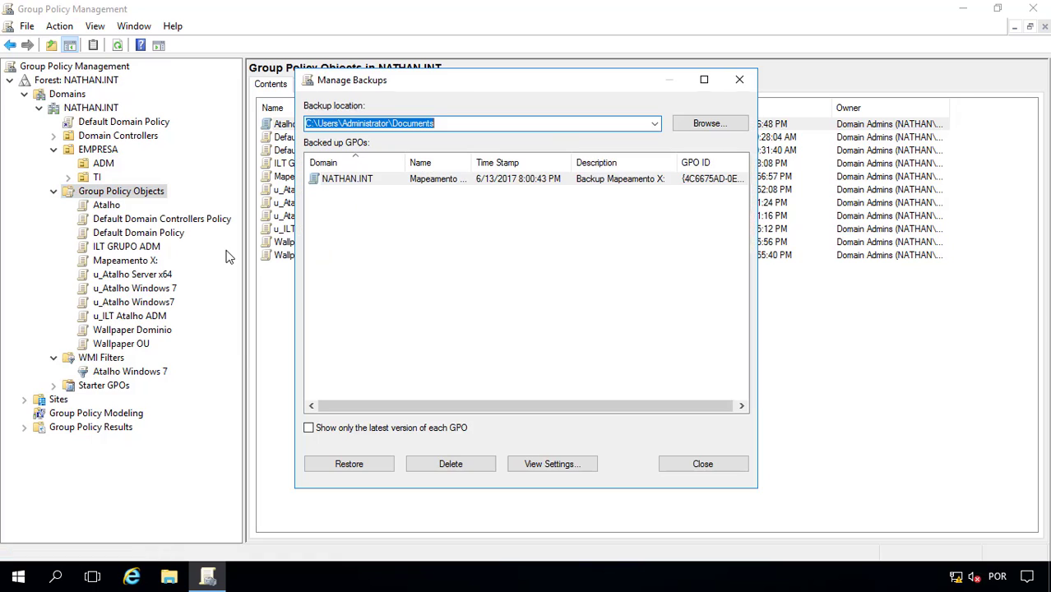
left_click_drag(579, 92, 550, 89)
left_click(492, 176)
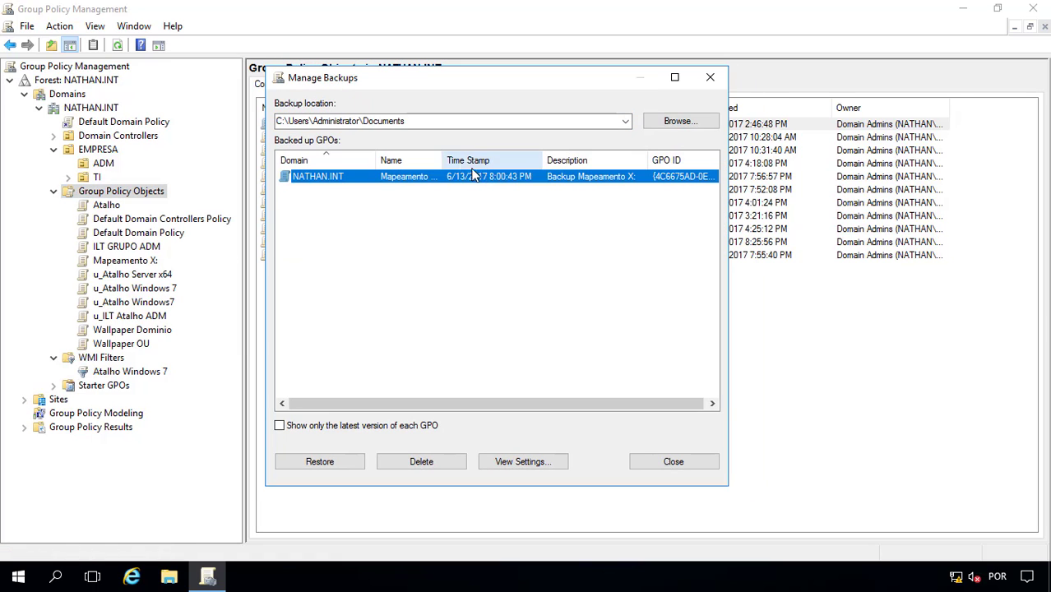
left_click_drag(444, 160, 459, 160)
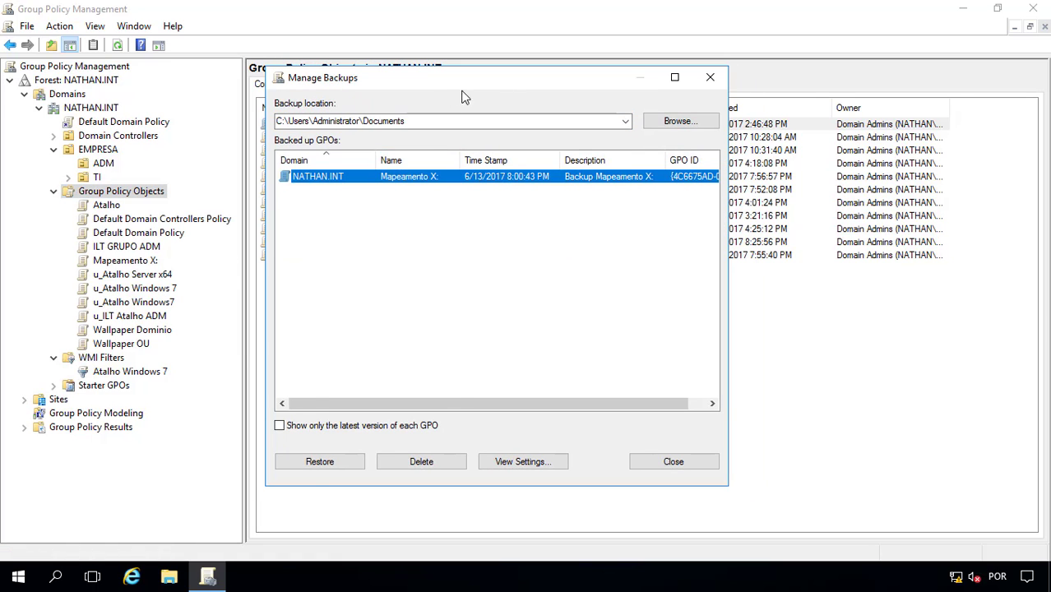
left_click_drag(464, 79, 529, 84)
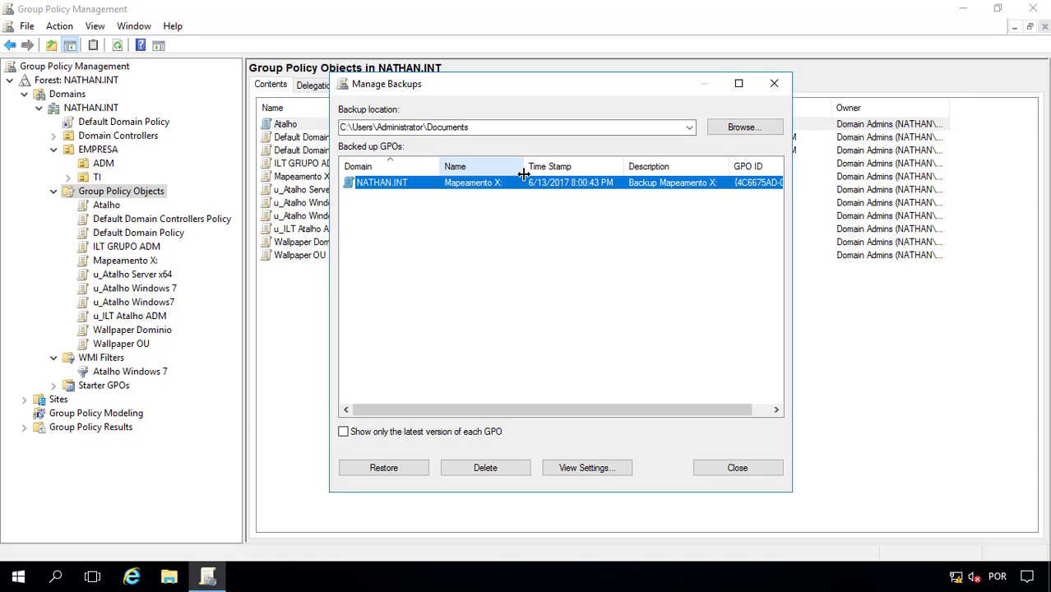
left_click(709, 468)
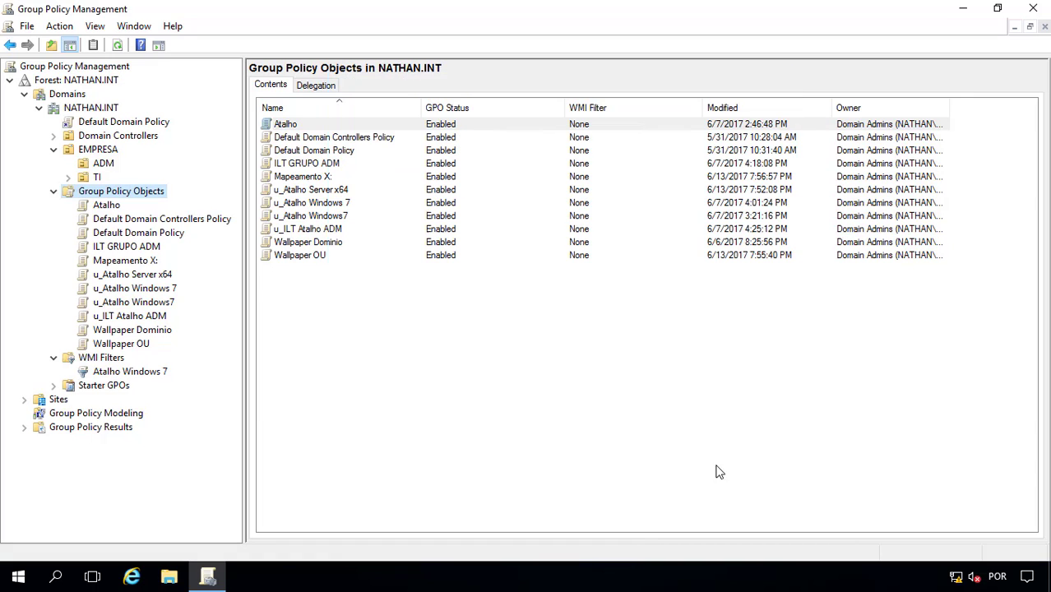
Step: Back up the Mapeamento X: policy to C:\Users\Administrator\Documents without a description
left_click(132, 259)
right_click(152, 262)
left_click(185, 310)
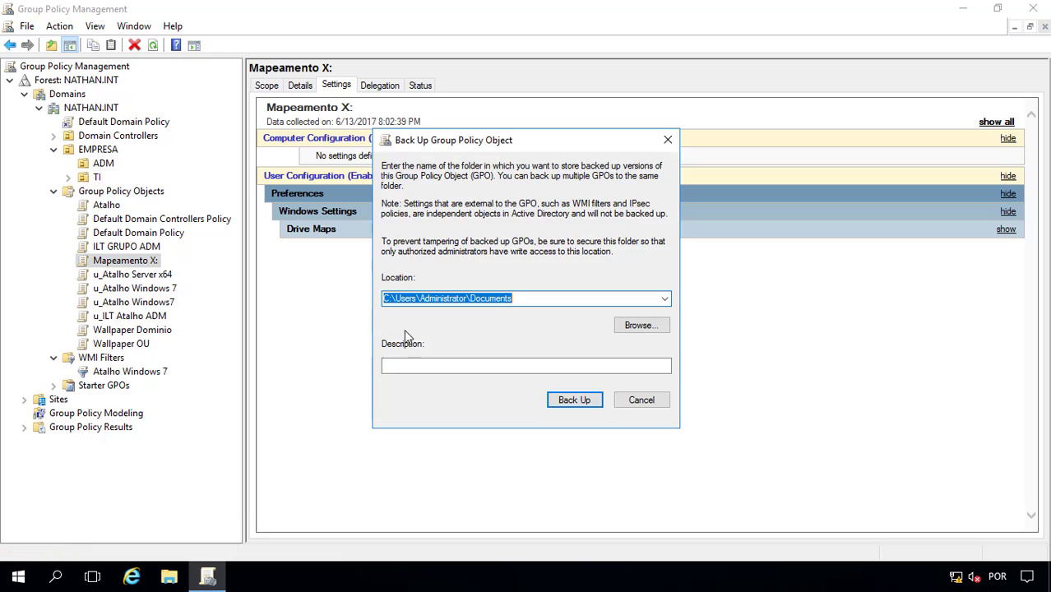
left_click(552, 403)
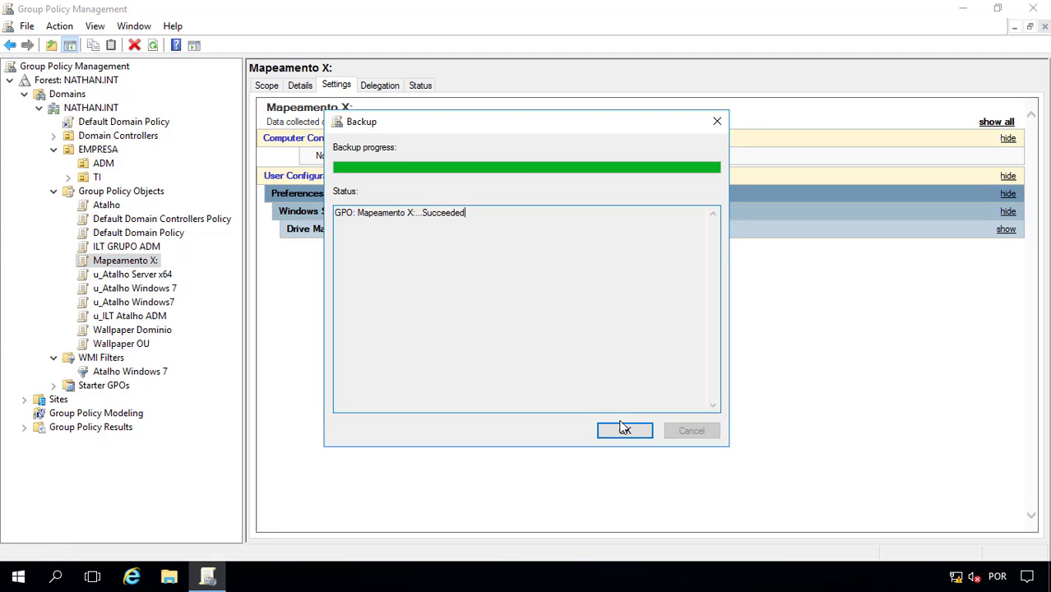
left_click(618, 429)
Step: Reopen the backup manager and examine the columns of the Mapeamento X: backups, adjusting the Name column width
right_click(152, 192)
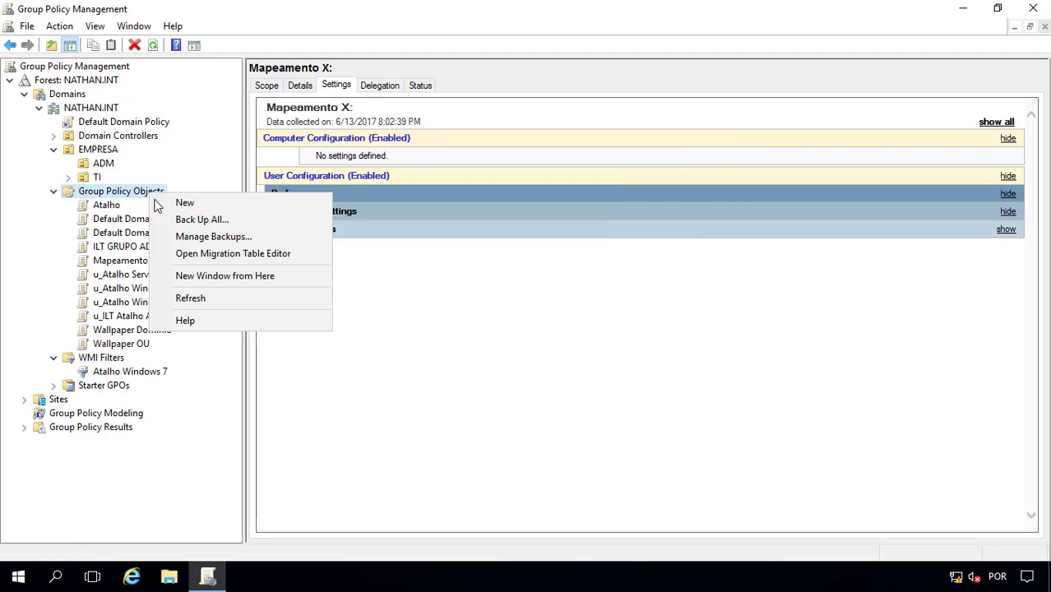
left_click(185, 234)
left_click_drag(471, 164, 506, 167)
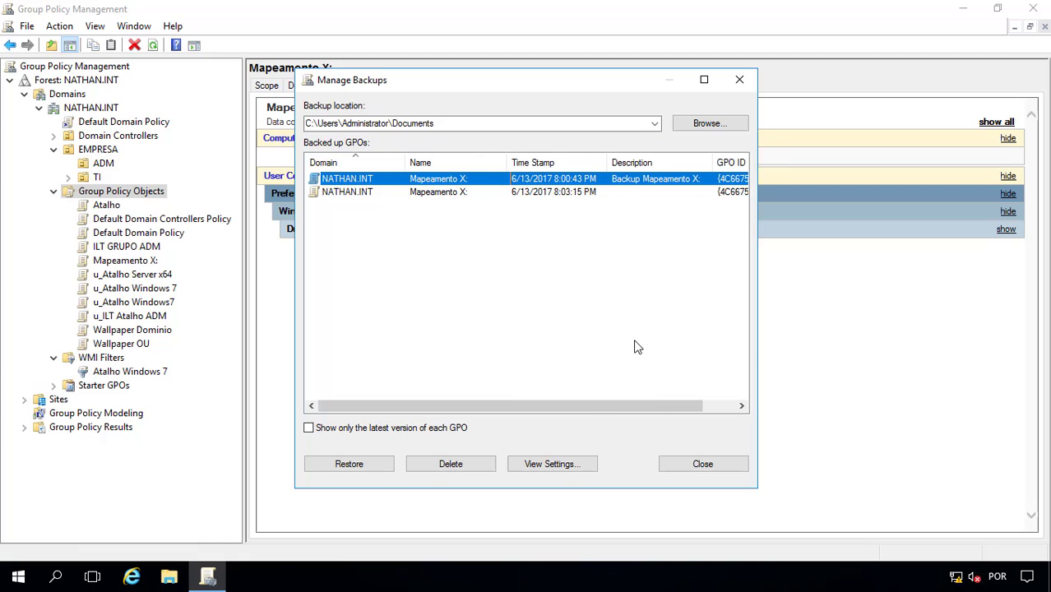
left_click_drag(586, 411, 620, 411)
left_click_drag(747, 162, 855, 162)
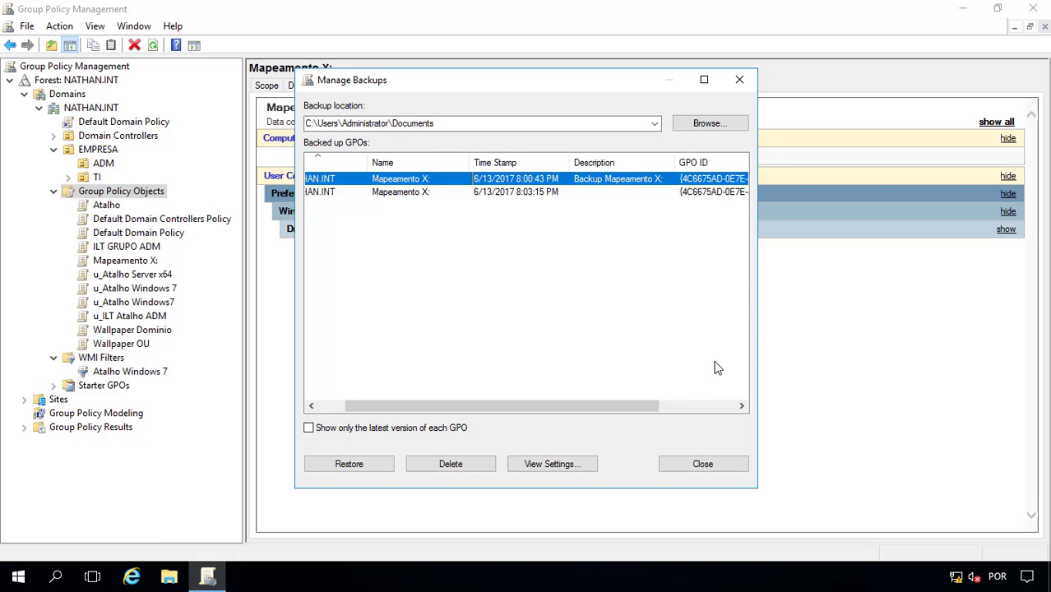
left_click_drag(609, 409, 460, 406)
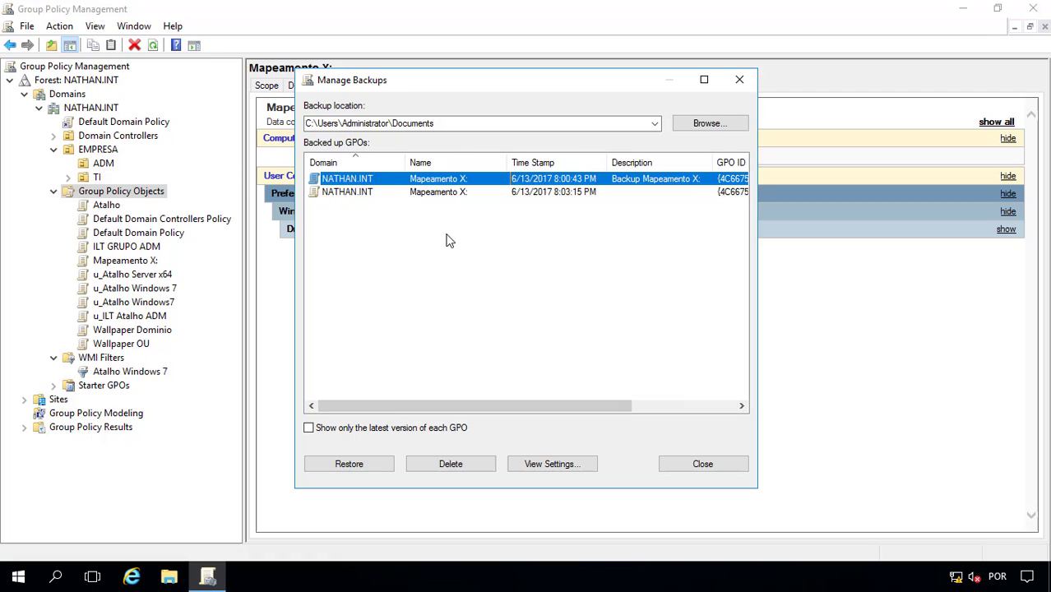
left_click(448, 239)
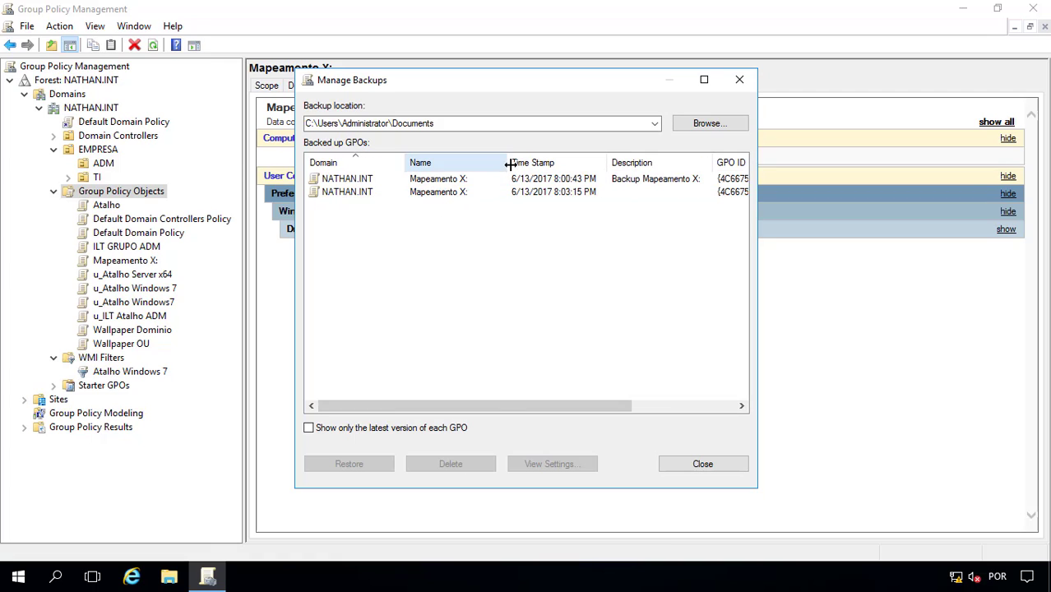
left_click_drag(507, 164, 488, 200)
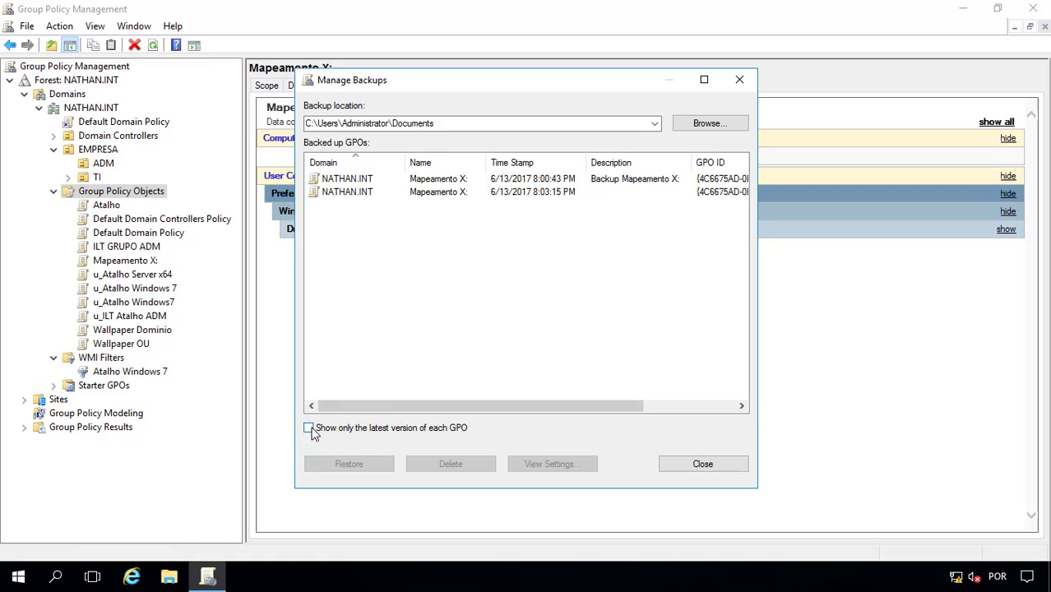
Step: Compare the backup list with and without only the latest version of each GPO, and select the backup described as Backup Mapeamento X:
left_click(309, 429)
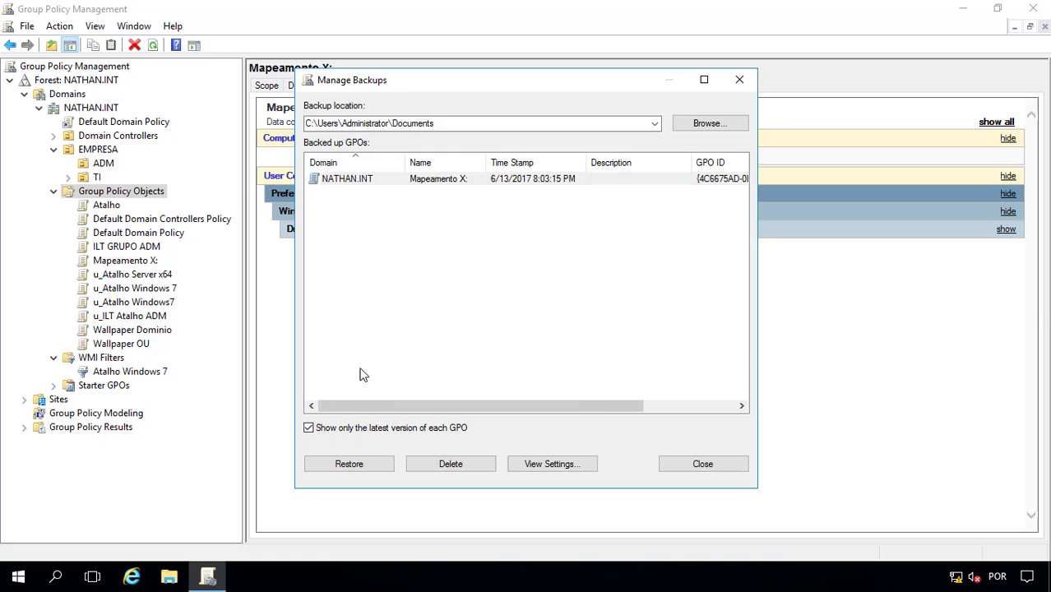
left_click(309, 428)
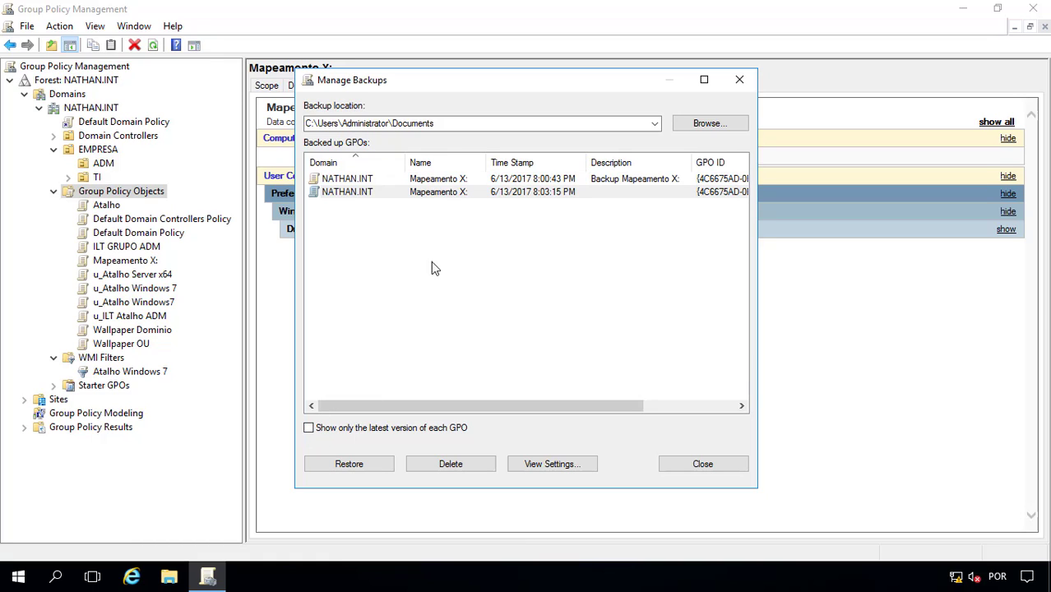
left_click(309, 428)
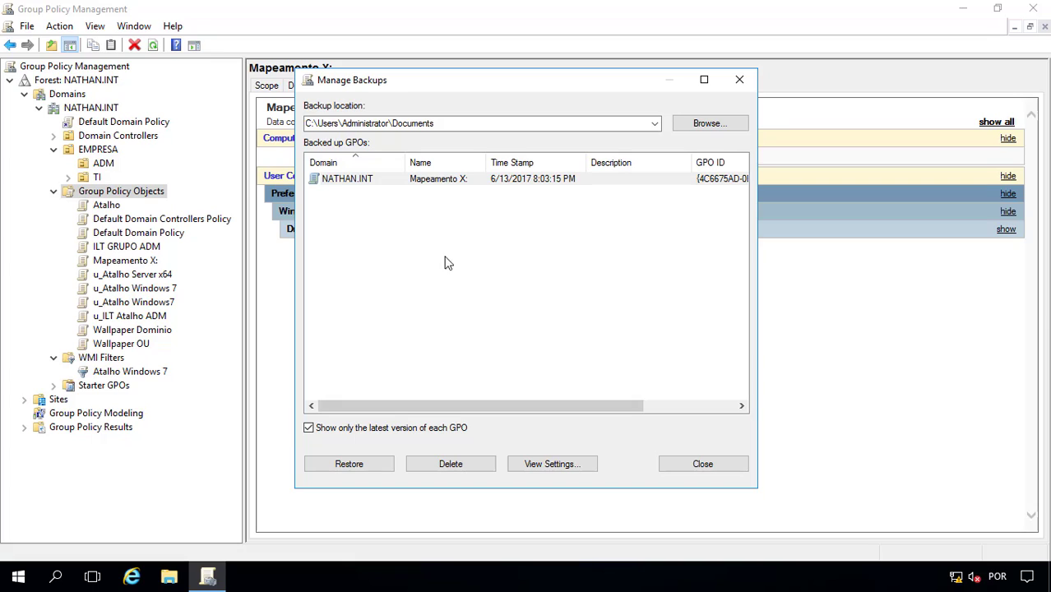
left_click(308, 427)
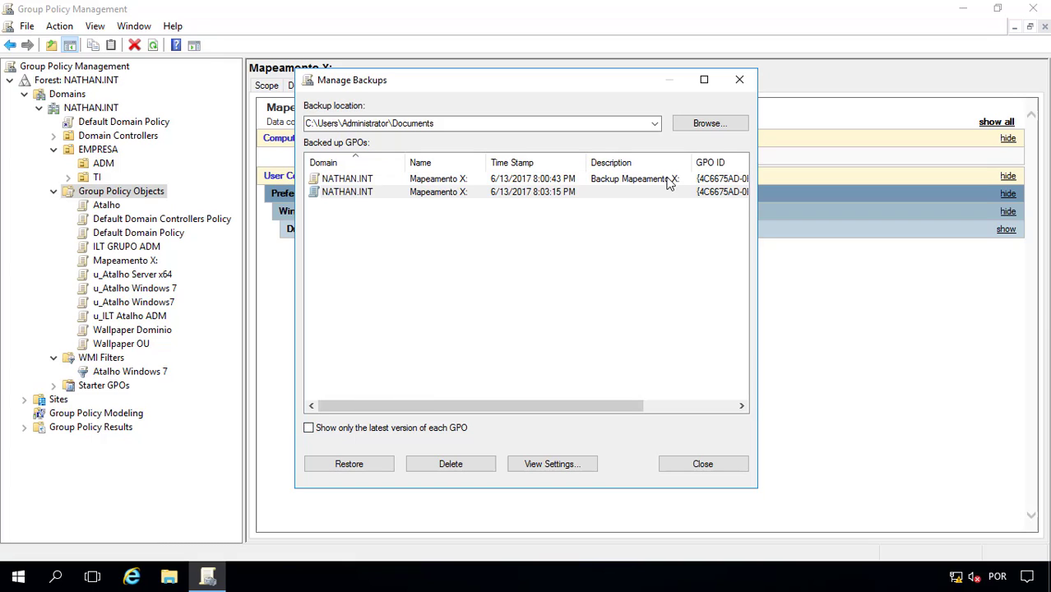
left_click(662, 179)
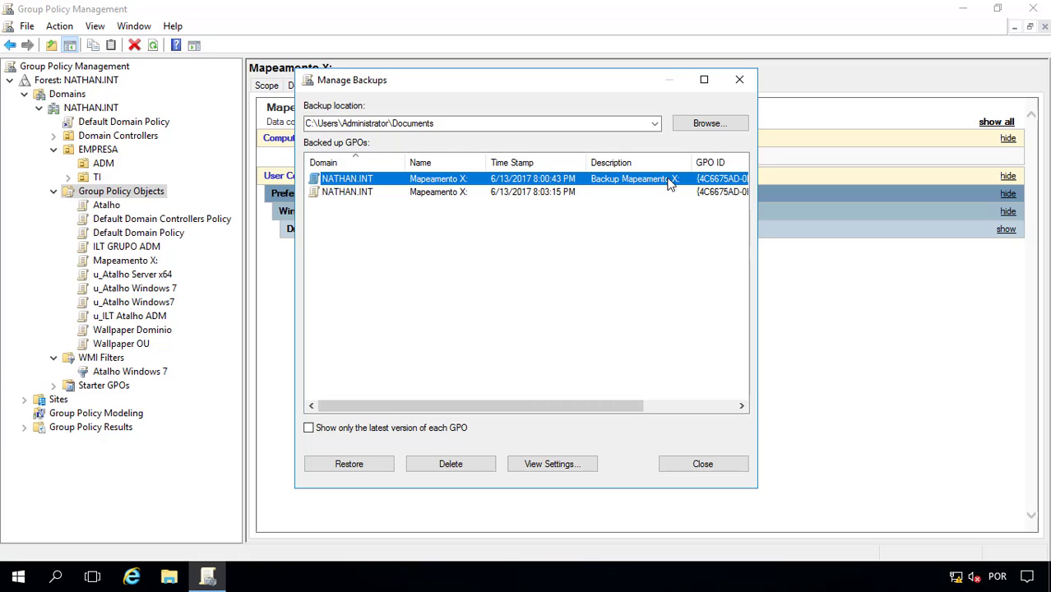
Step: Restore the Mapeamento X: policy from the backup described as Backup Mapeamento X: and close the backup manager
left_click(362, 196)
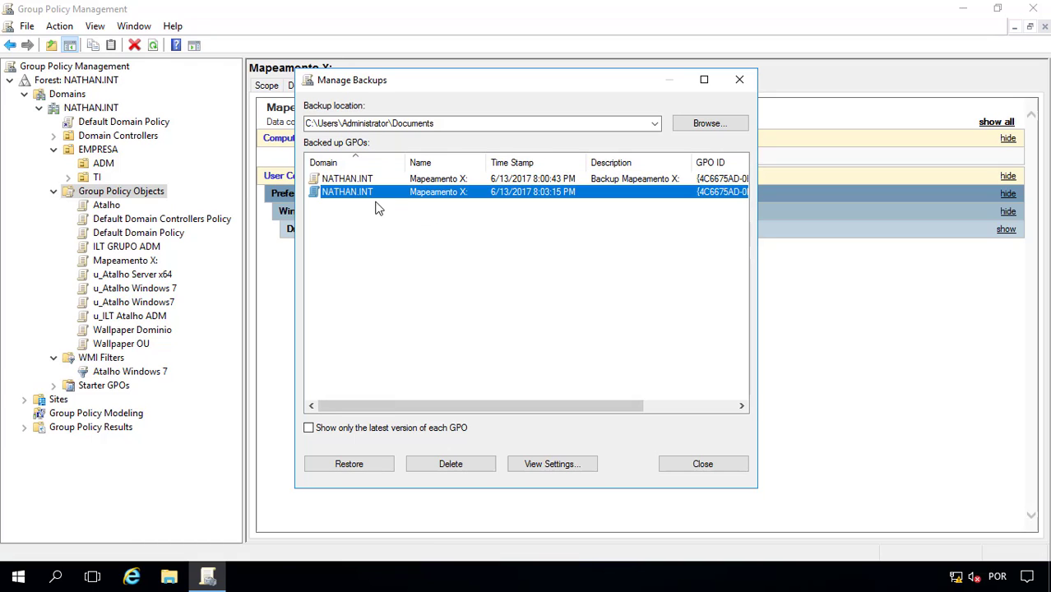
left_click(355, 181)
left_click(349, 464)
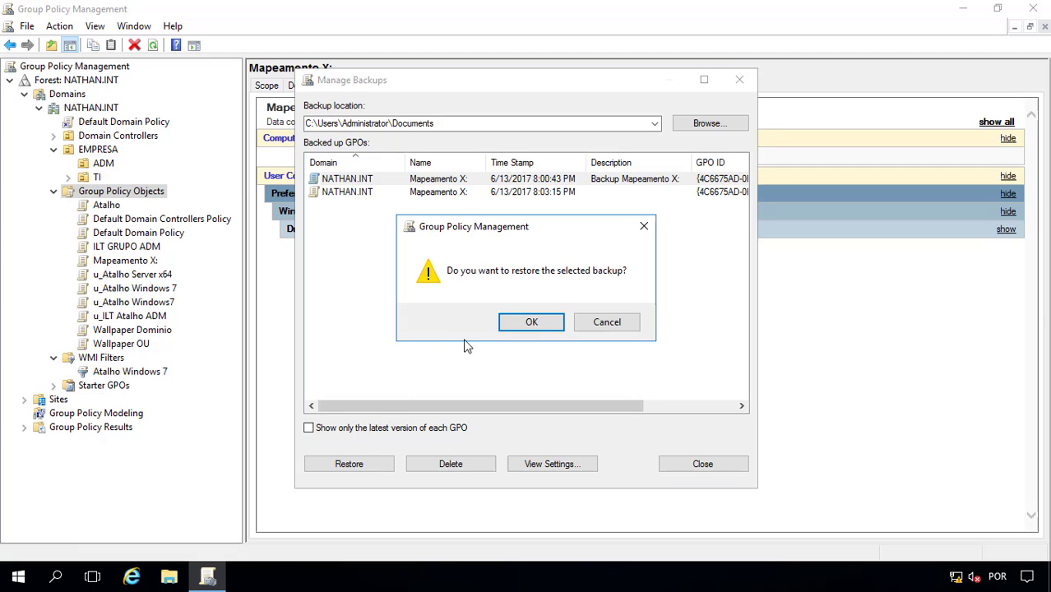
left_click(525, 317)
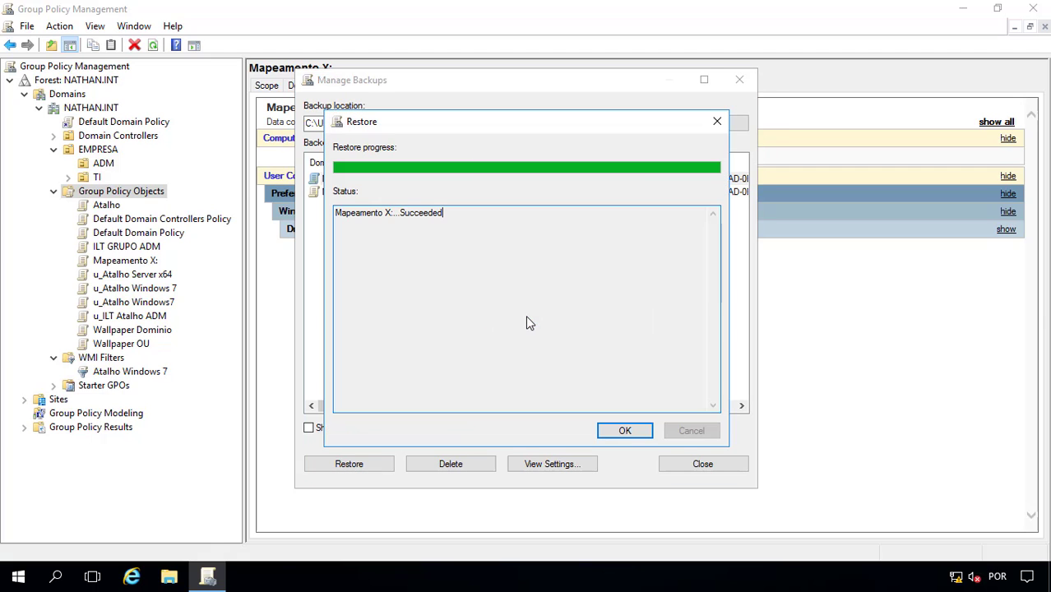
left_click(627, 430)
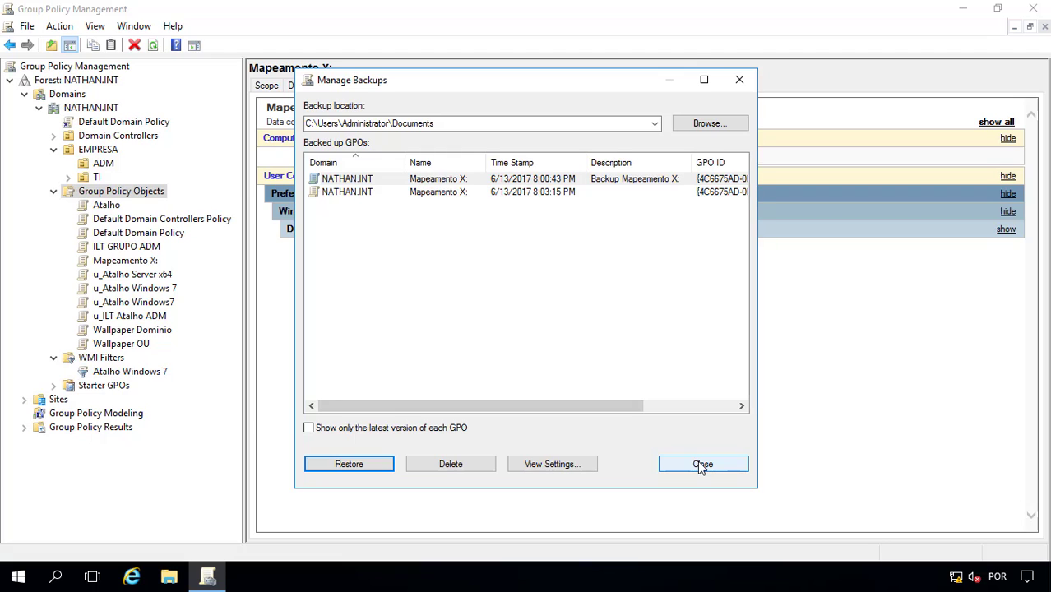
left_click(701, 465)
Step: Delete the Mapeamento X: policy from the Group Policy Objects container and confirm the deletion
right_click(156, 261)
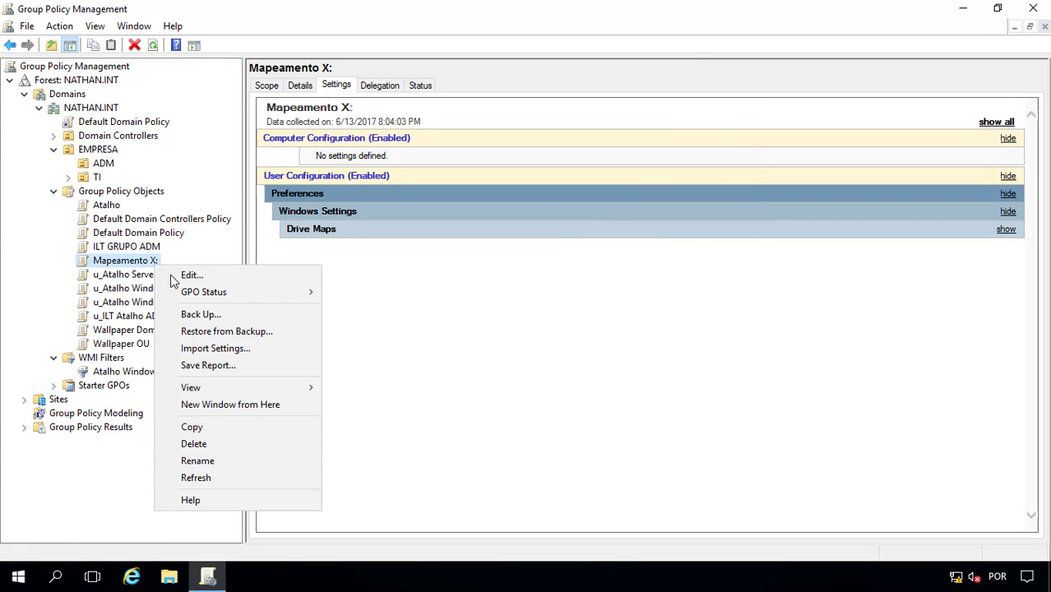
left_click(217, 440)
left_click(563, 293)
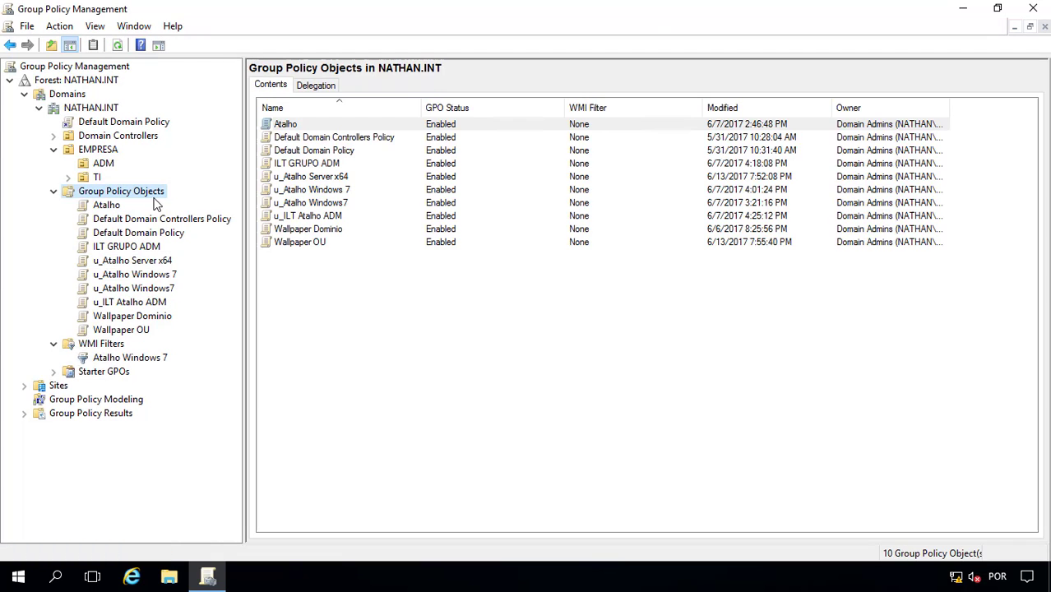
Step: Recover the deleted Mapeamento X: policy through the backup manager, using the backup described as Backup Mapeamento X:
right_click(161, 195)
left_click(194, 238)
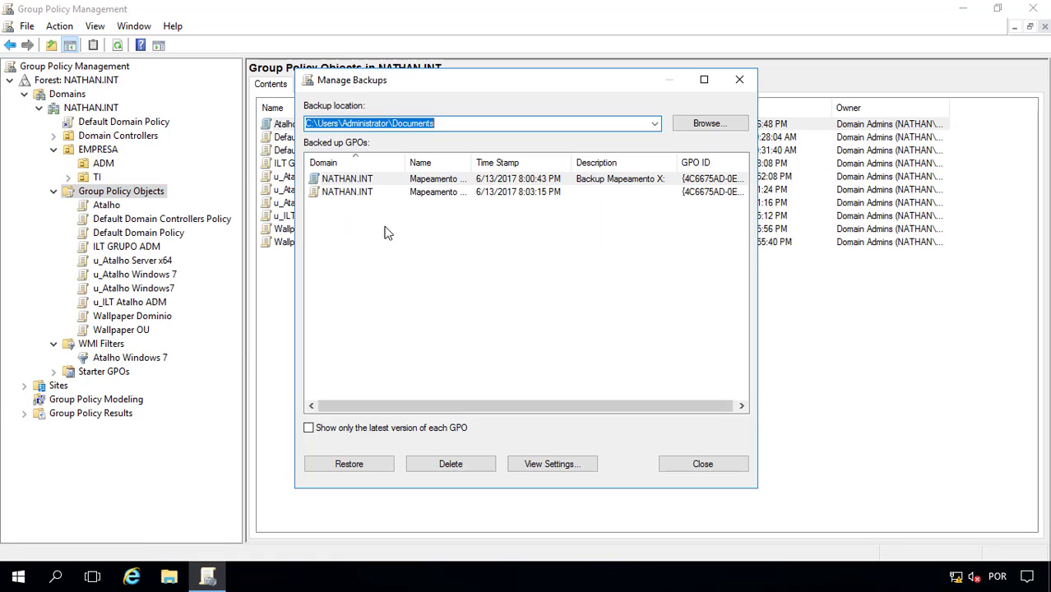
left_click(368, 181)
left_click(361, 464)
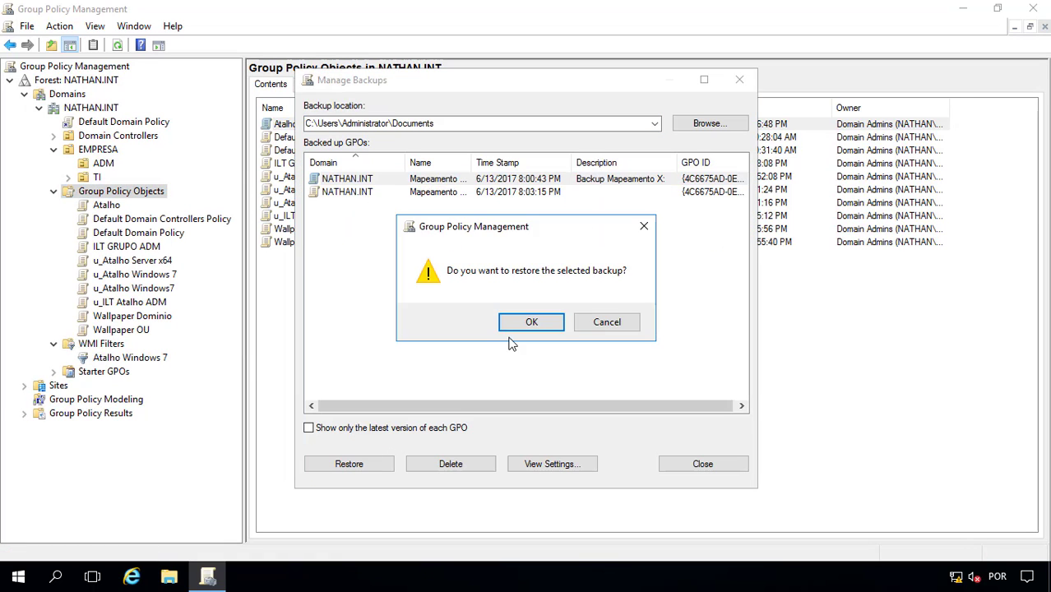
left_click(519, 323)
left_click(632, 430)
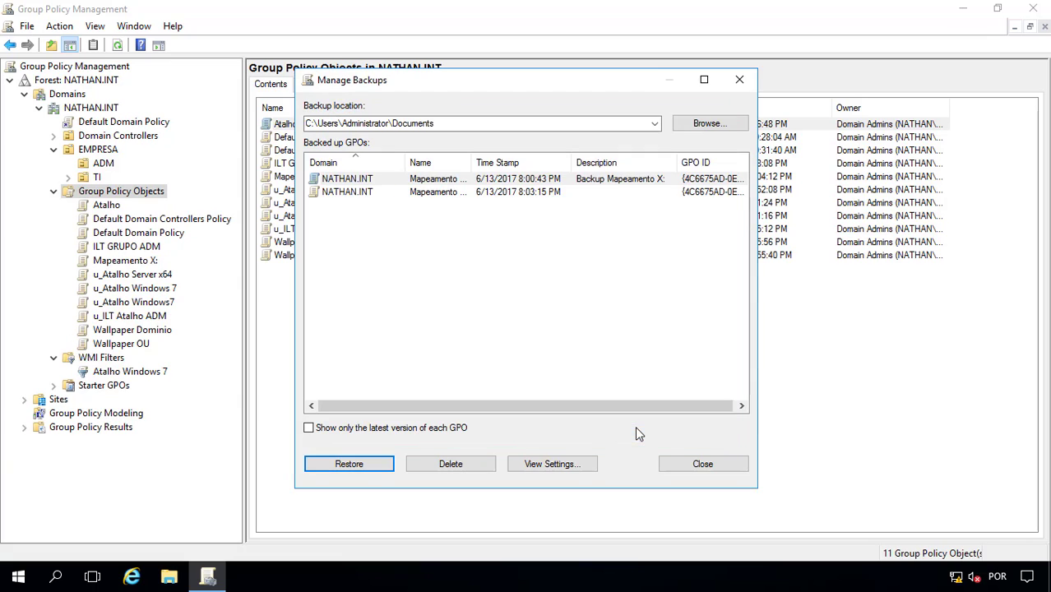
left_click(693, 465)
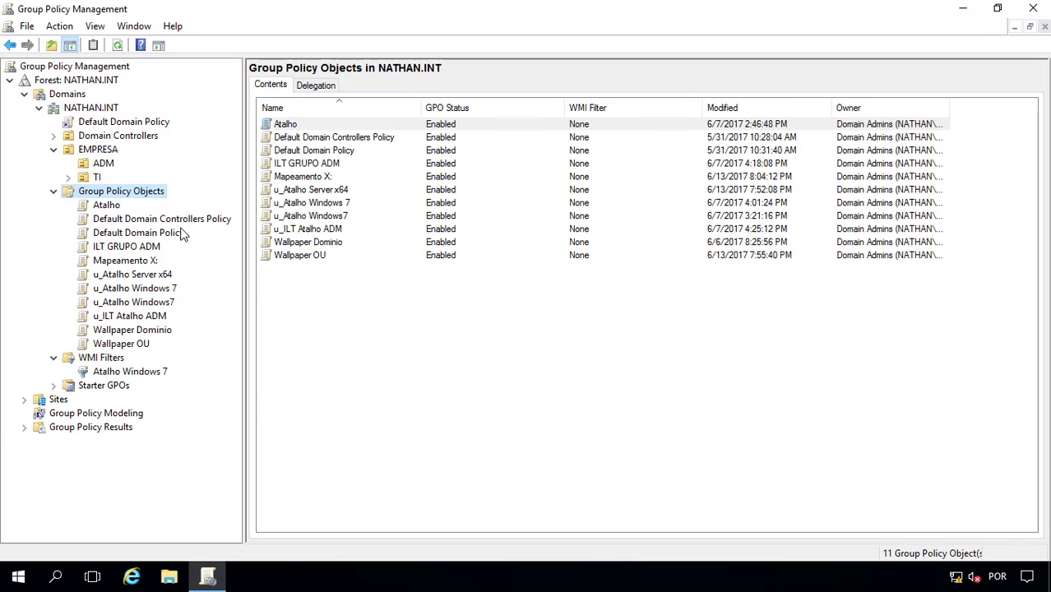
Step: Examine the restored Mapeamento X: policy's full settings report, including the drive location, and check its scope for links
left_click(132, 262)
left_click(994, 122)
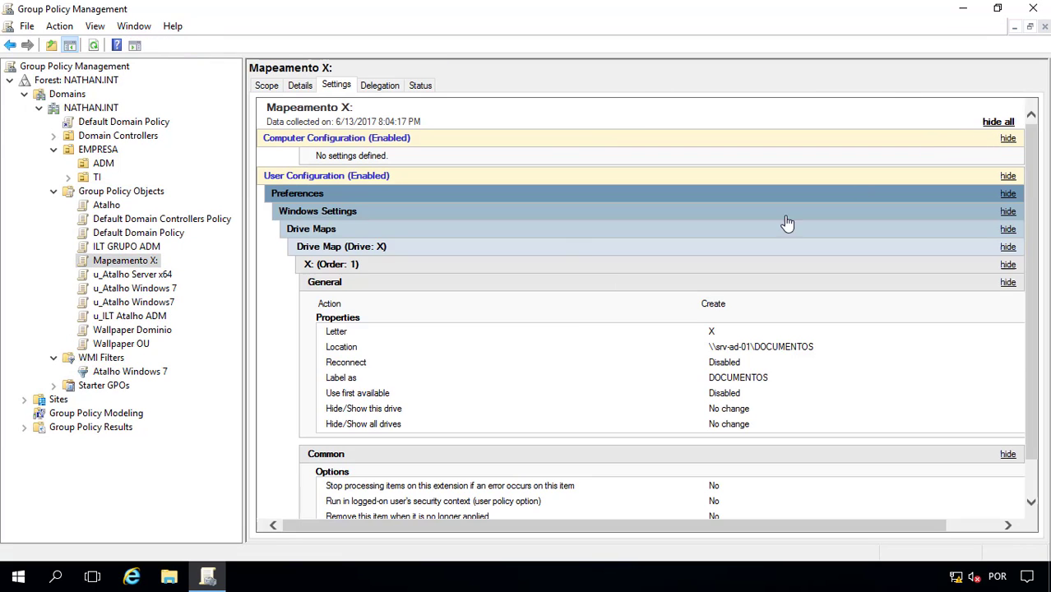
scroll(578, 314, "down", 1)
left_click_drag(834, 310, 662, 311)
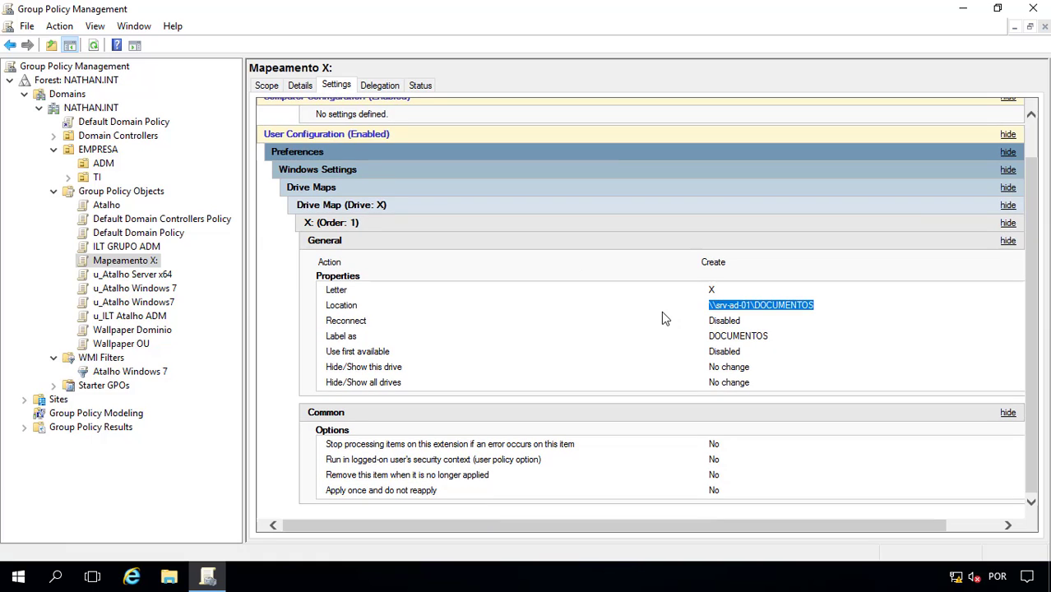
left_click(755, 336)
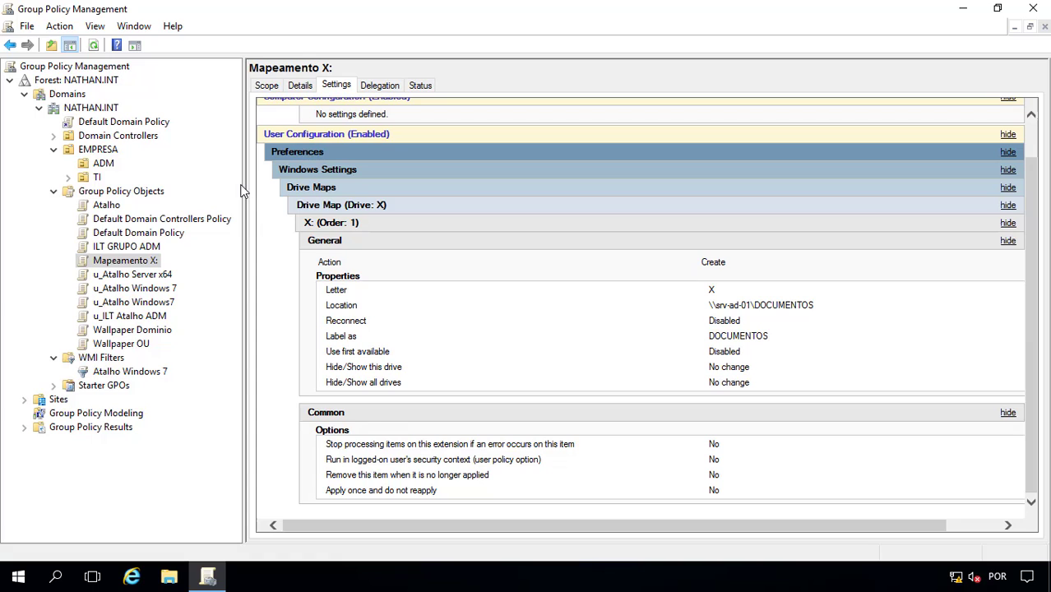
left_click(267, 86)
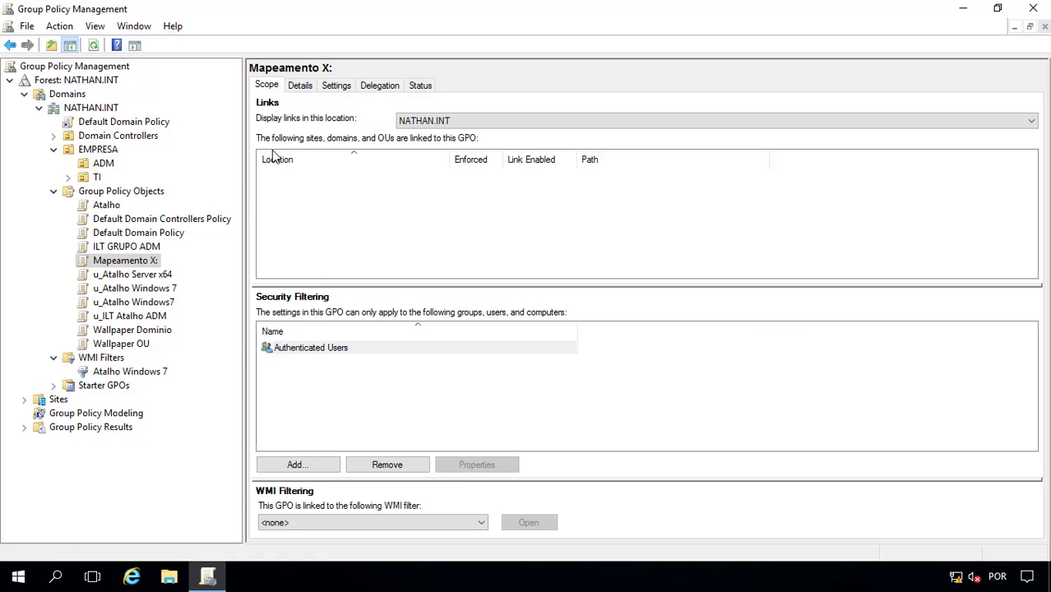
Step: Create a group policy object named GPO_Import without a source starter GPO and display its settings report
right_click(142, 192)
left_click(176, 202)
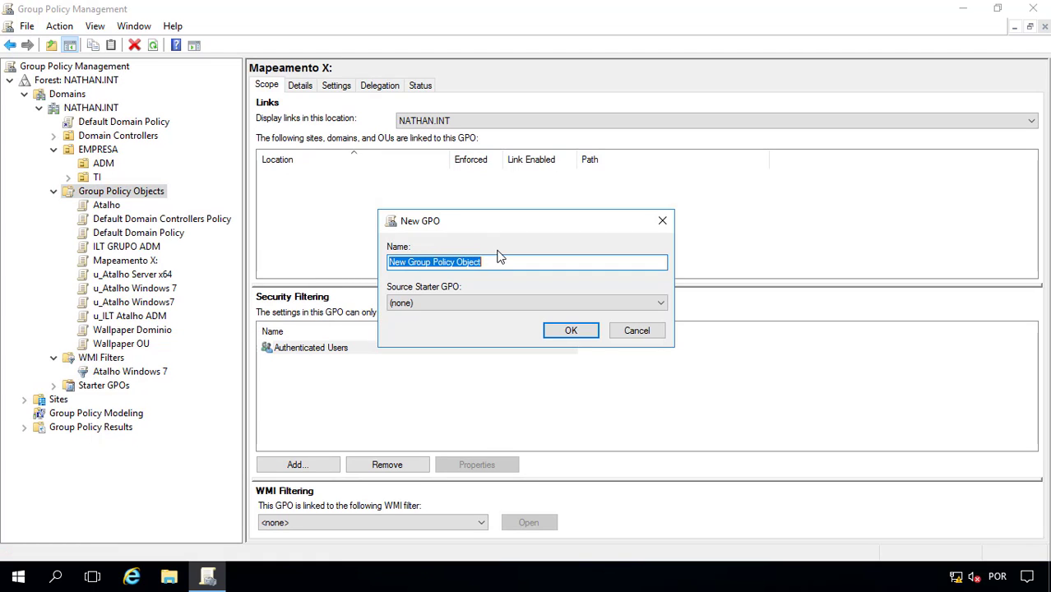
type("GPO_Impo")
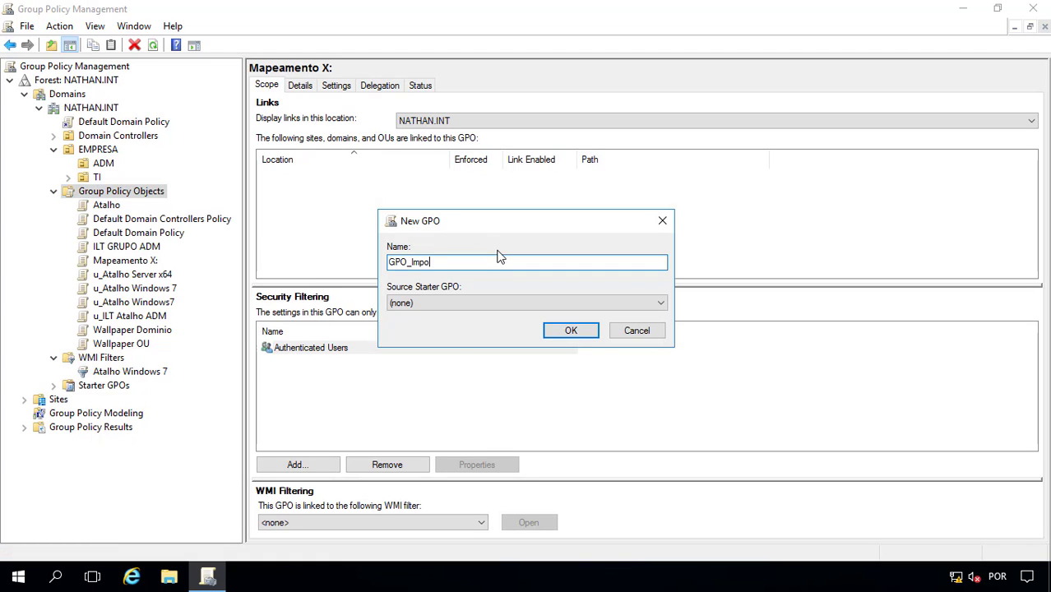
type("rt")
key("Return")
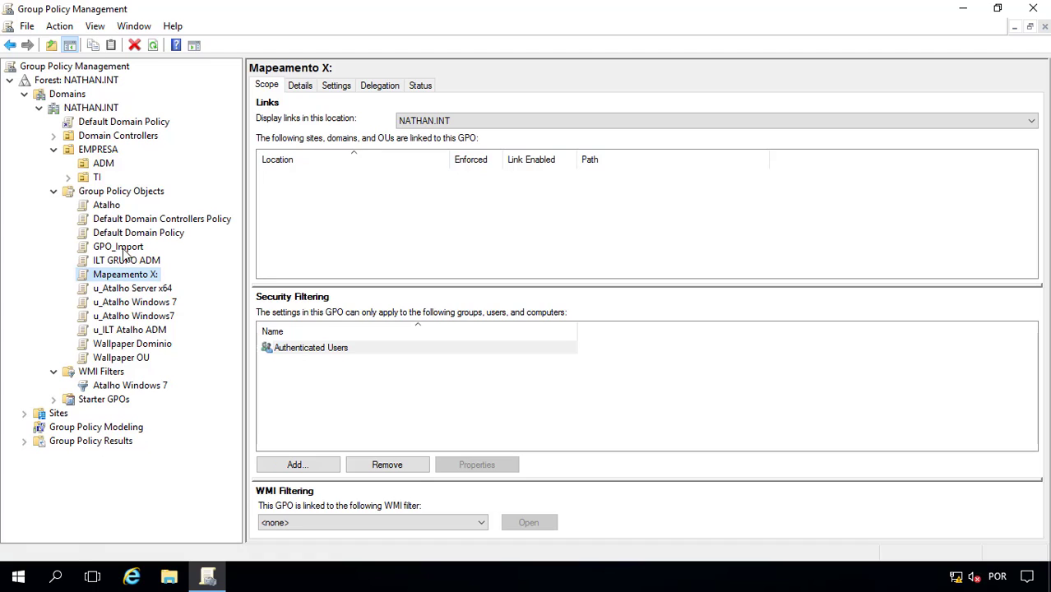
left_click(120, 247)
left_click(333, 85)
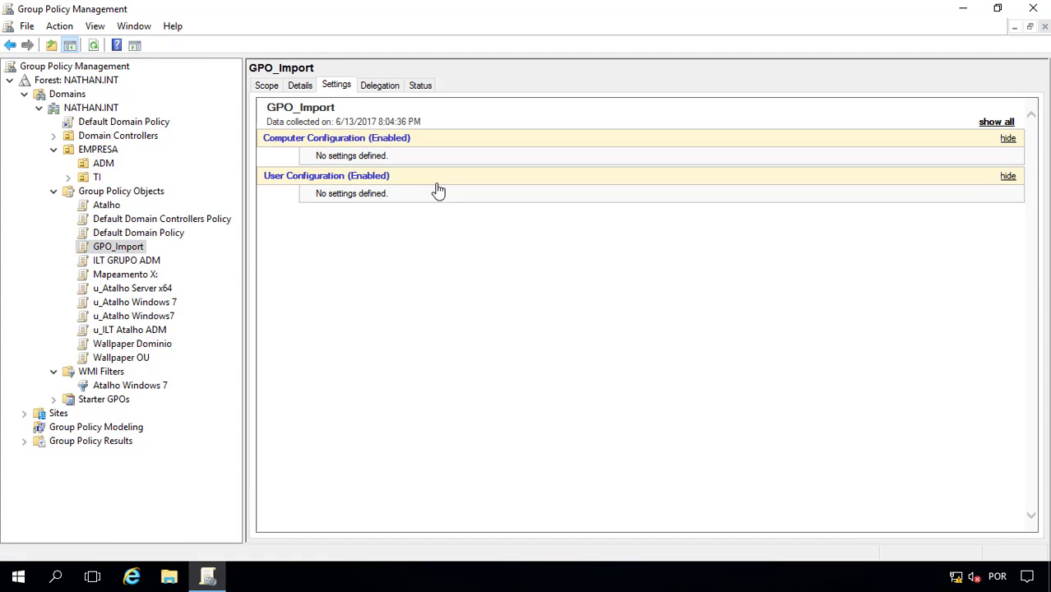
Step: Start importing settings into GPO_Import, skip backing it up, and choose C:\Users\Administrator\Documents as the backup folder
right_click(132, 250)
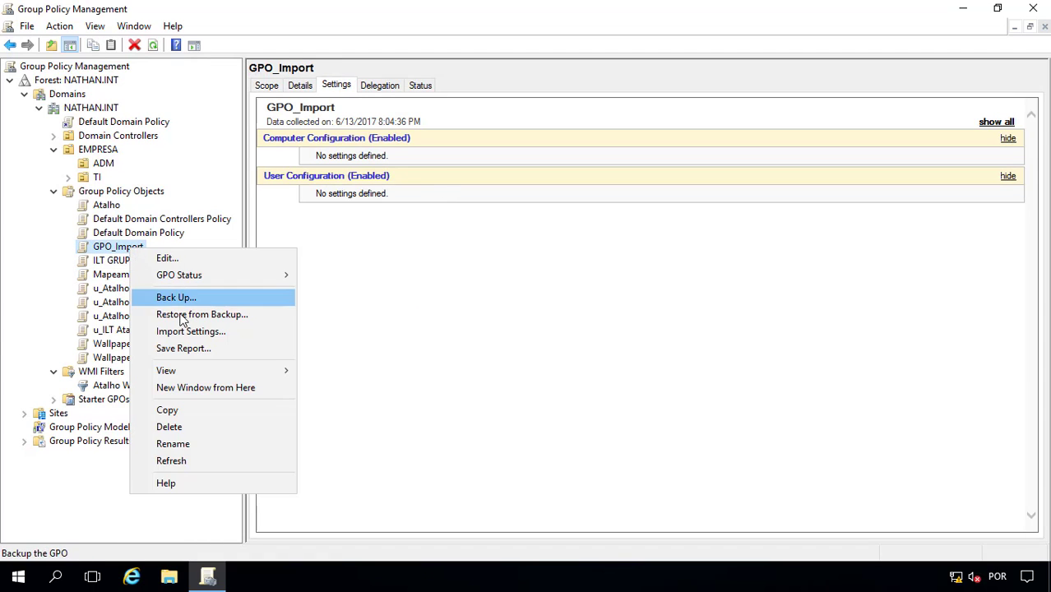
left_click(186, 331)
left_click(234, 294)
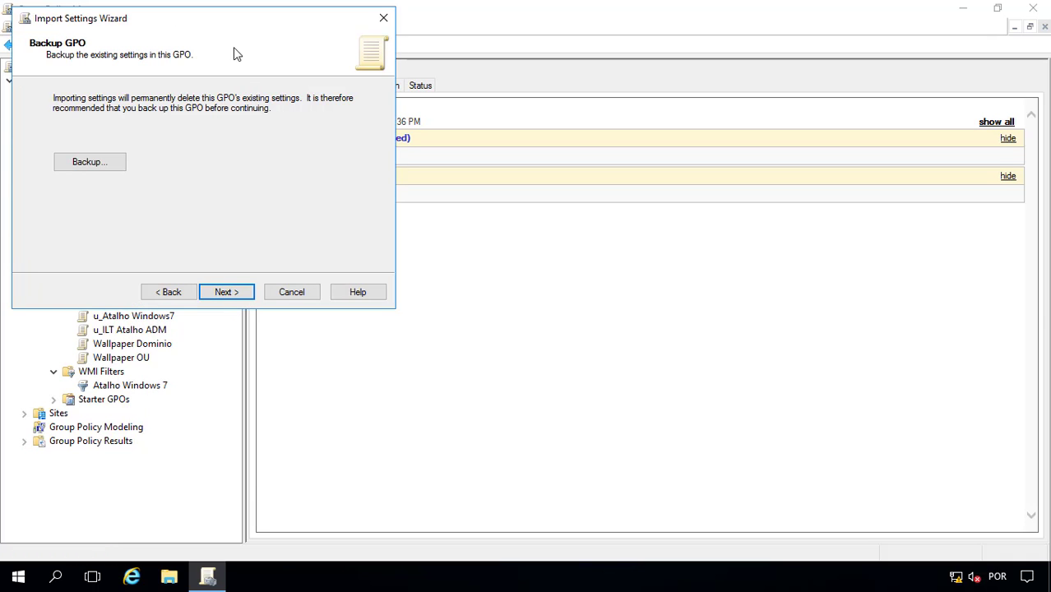
left_click_drag(234, 54, 651, 135)
left_click_drag(584, 118, 421, 185)
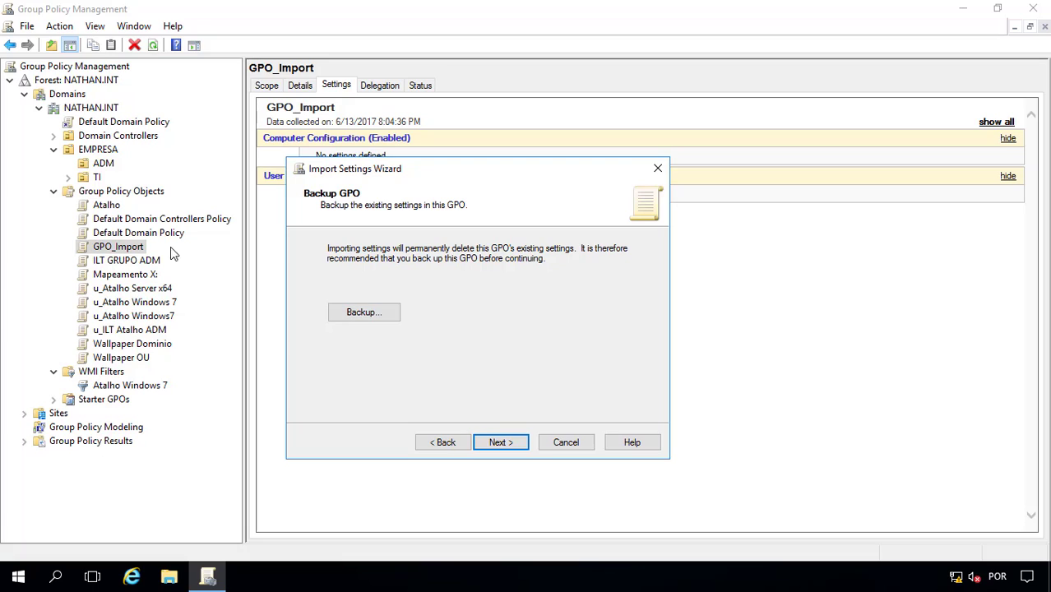
left_click(503, 444)
left_click(582, 264)
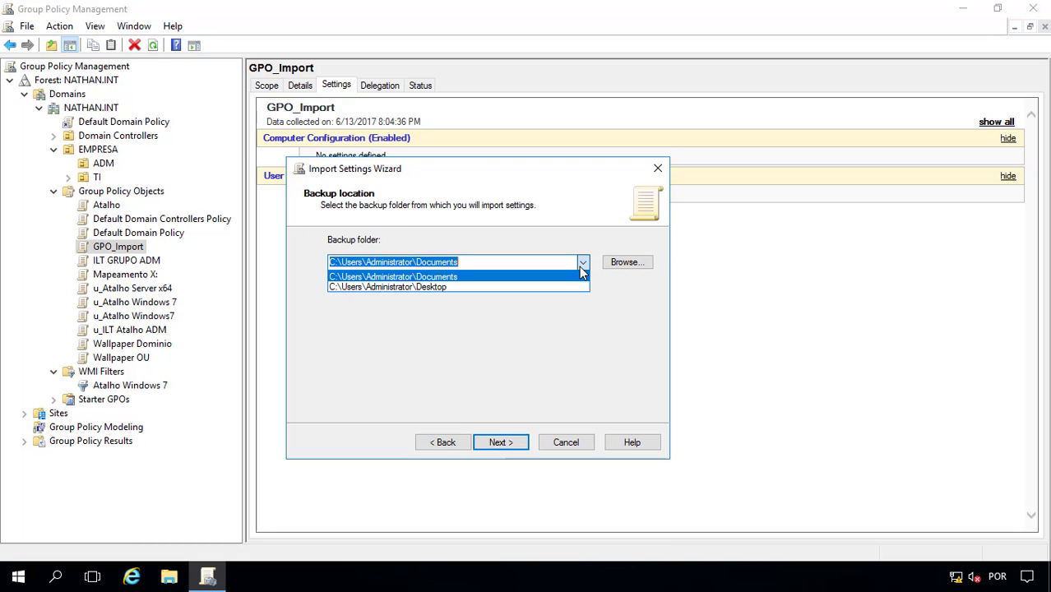
left_click(561, 274)
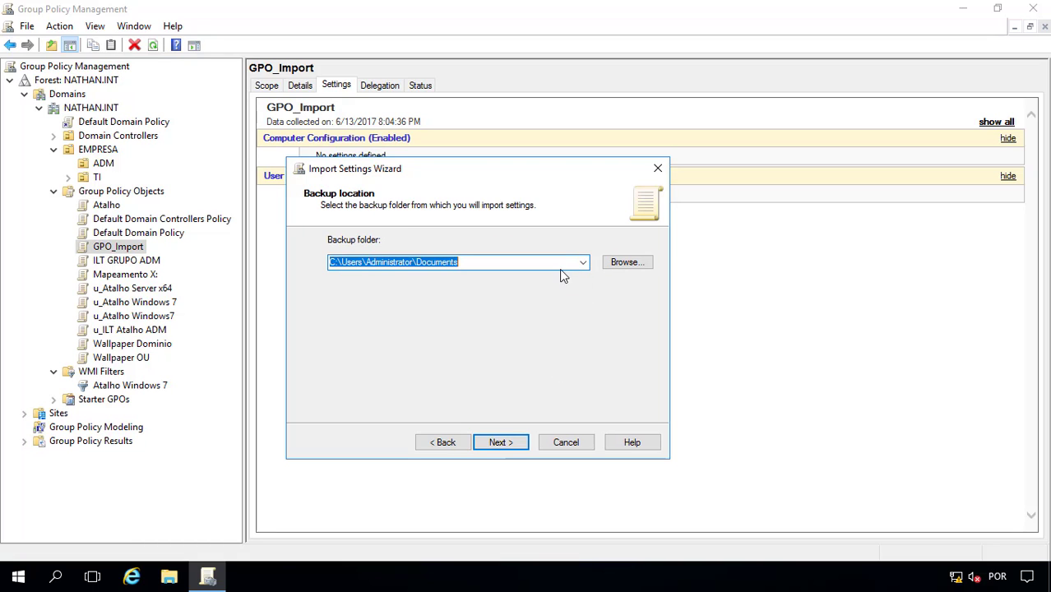
left_click(503, 442)
Step: Show only the latest version of each GPO and choose the Mapeamento X: backup as the import source
left_click(434, 294)
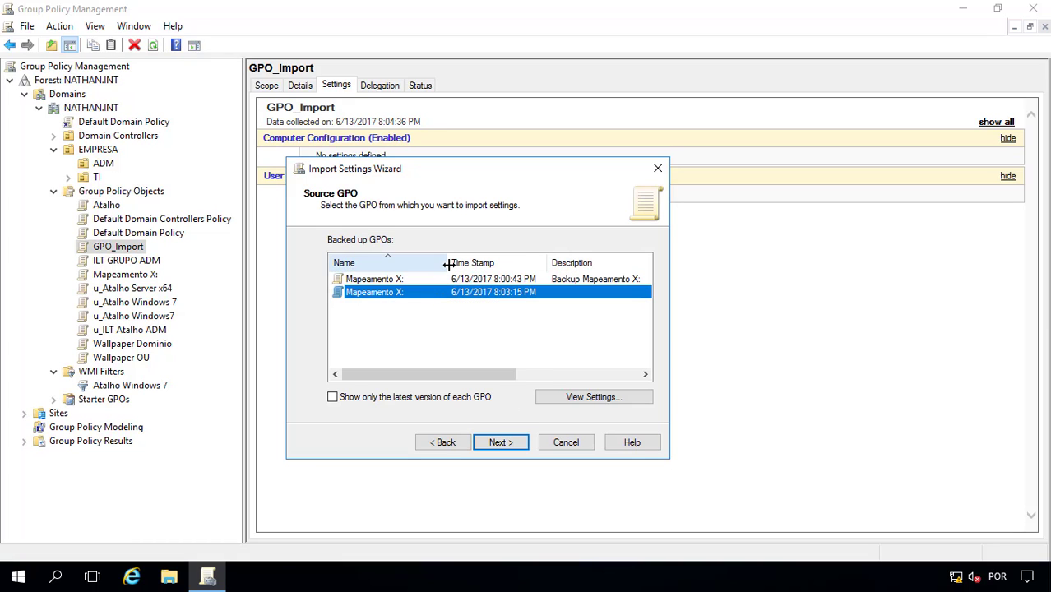
double_click(448, 264)
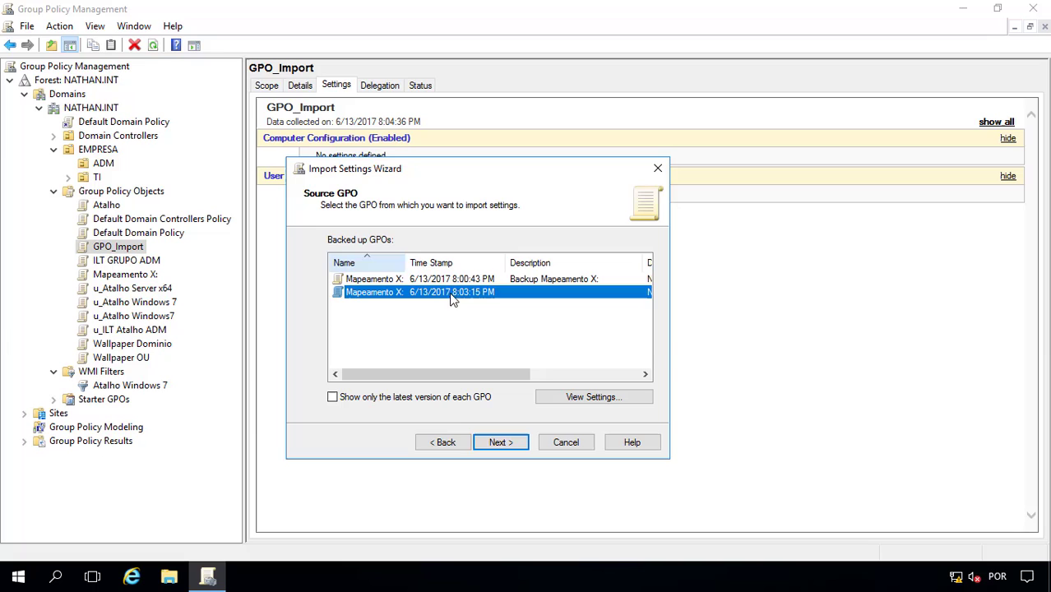
left_click(333, 398)
left_click(383, 283)
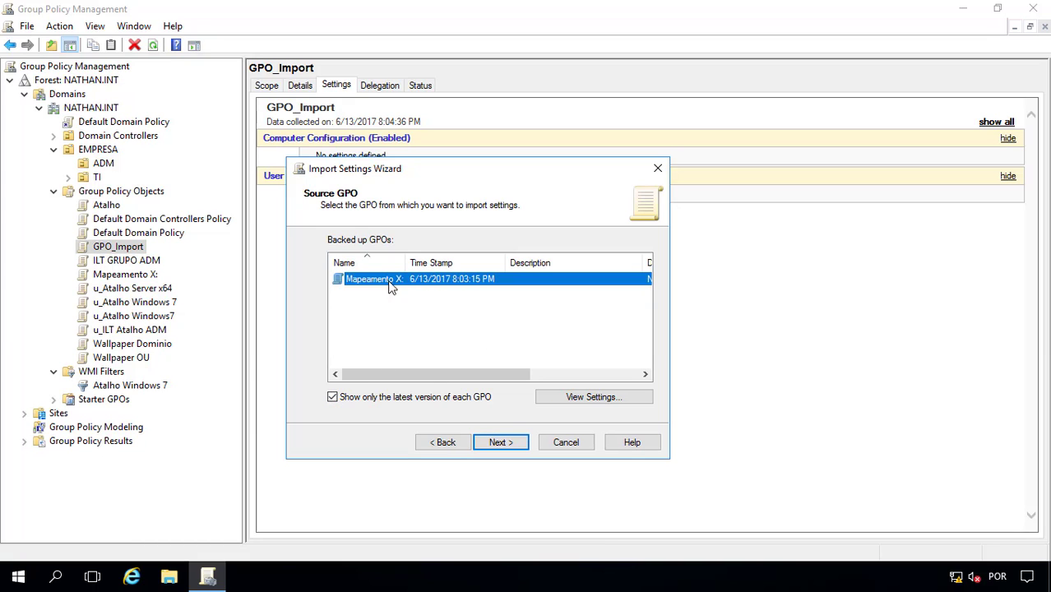
left_click(511, 445)
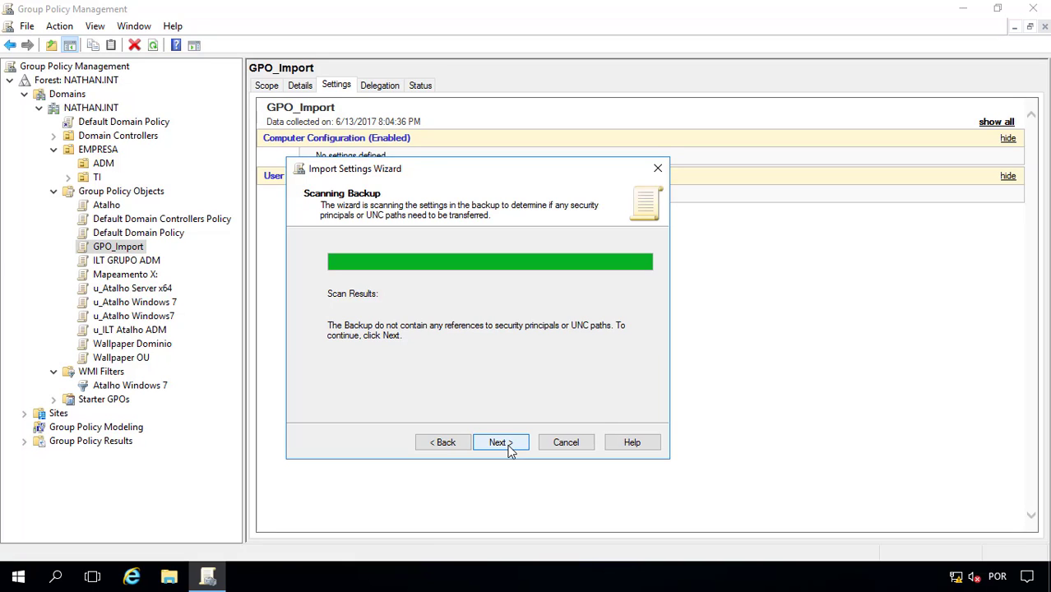
Step: Review the scan results and import summary, then complete the settings import into GPO_Import
left_click_drag(520, 174, 582, 185)
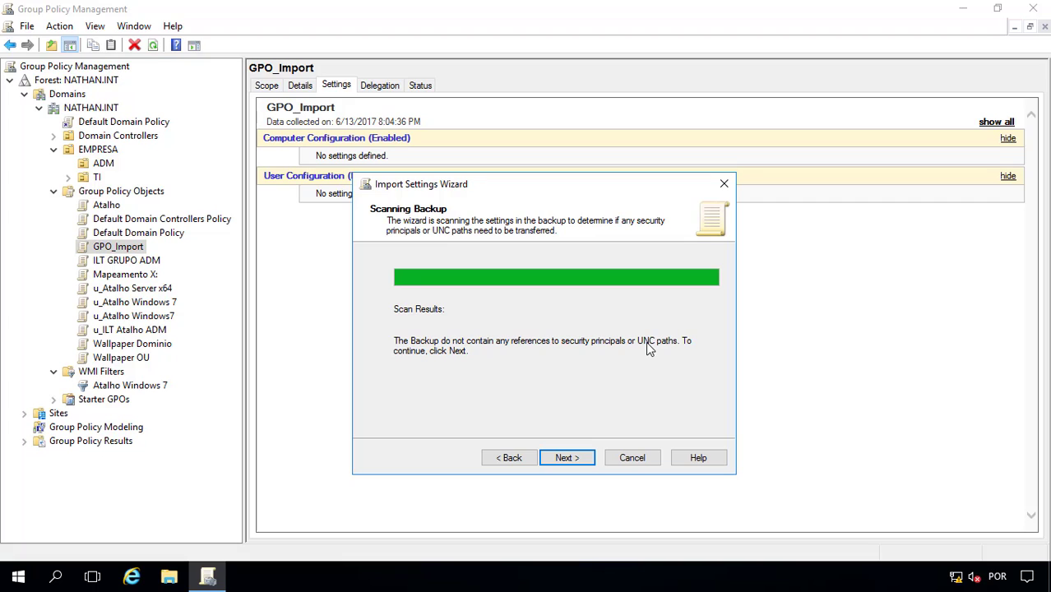
left_click(575, 460)
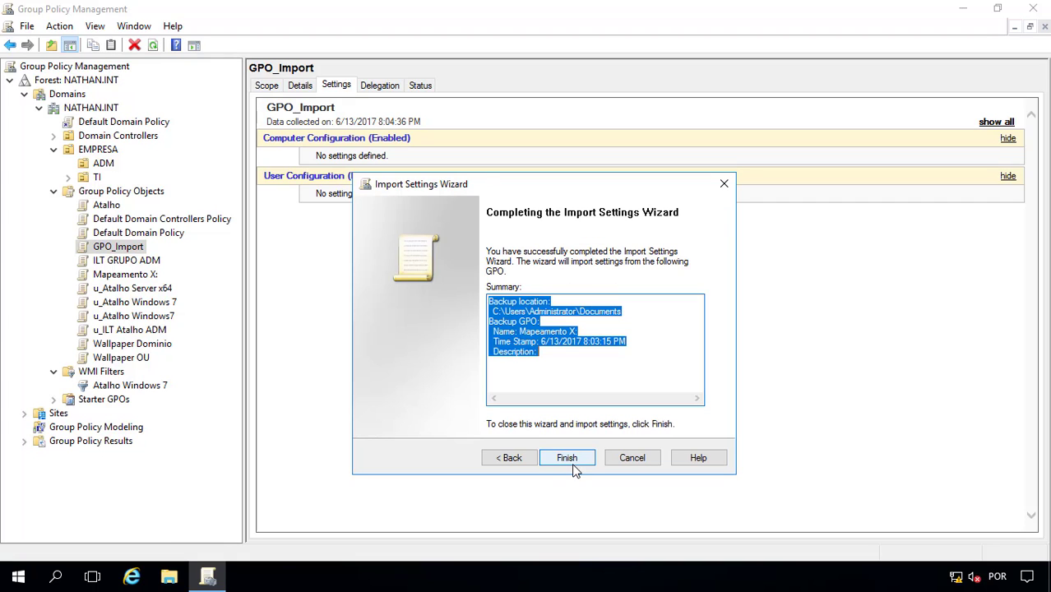
left_click(584, 302)
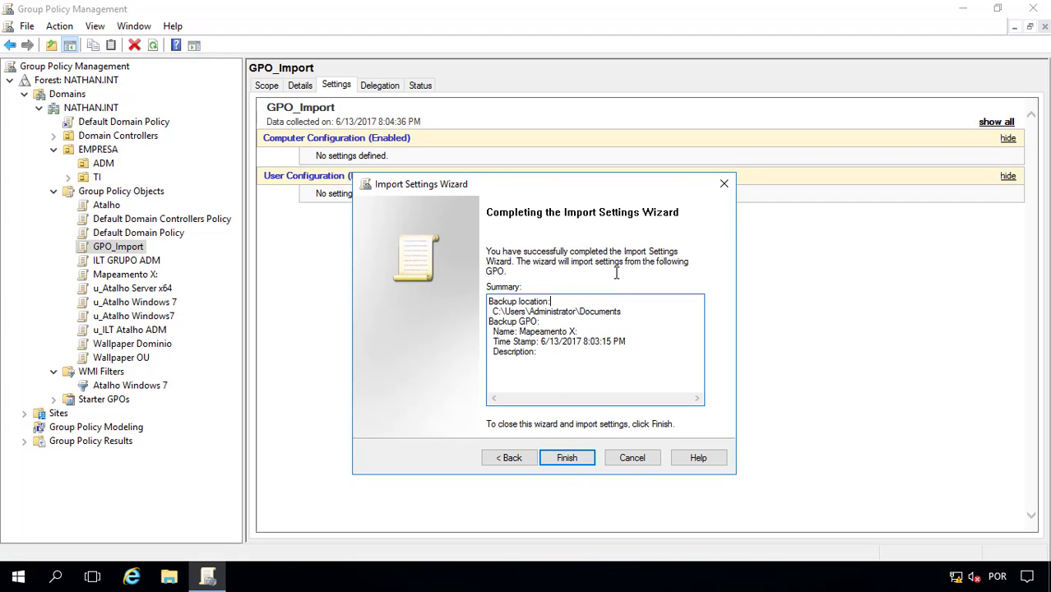
left_click_drag(555, 190, 537, 182)
left_click(550, 449)
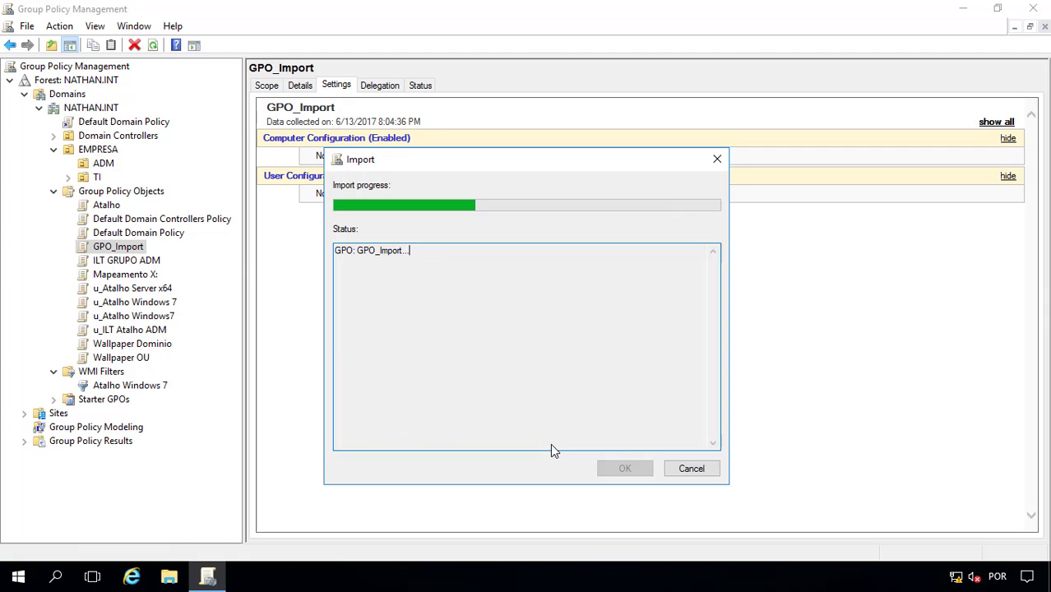
left_click_drag(490, 259, 313, 264)
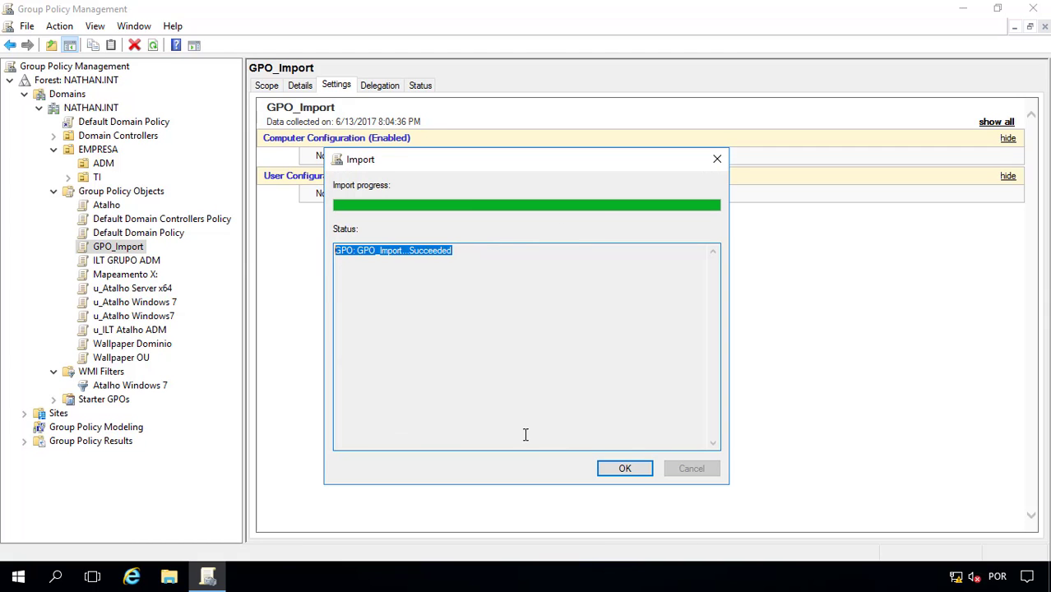
left_click(636, 471)
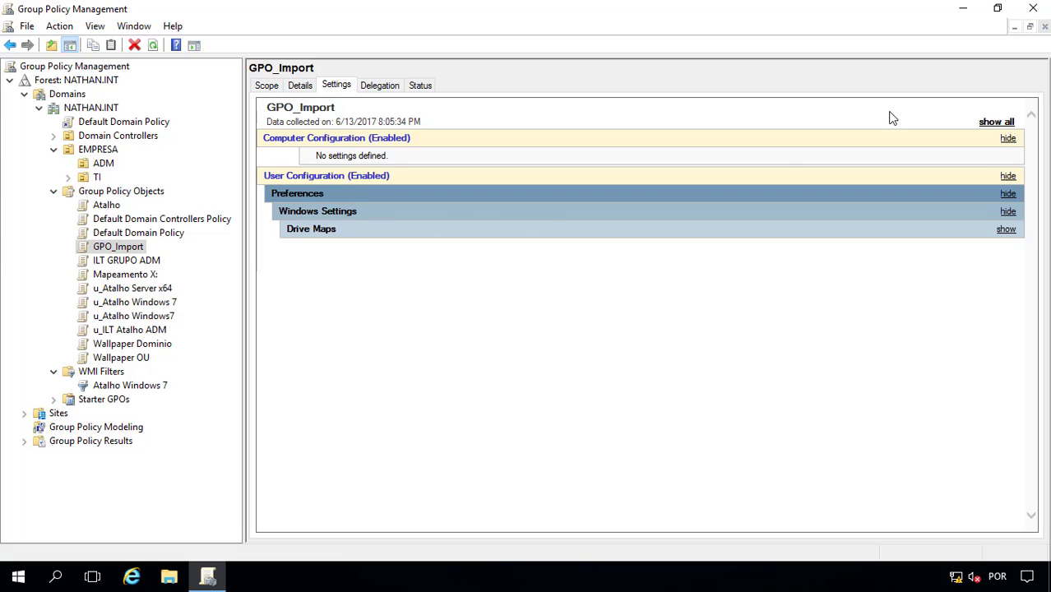
Step: Expand all sections of the GPO_Import settings report and examine the imported drive map properties
left_click(993, 122)
scroll(679, 246, "down", 2)
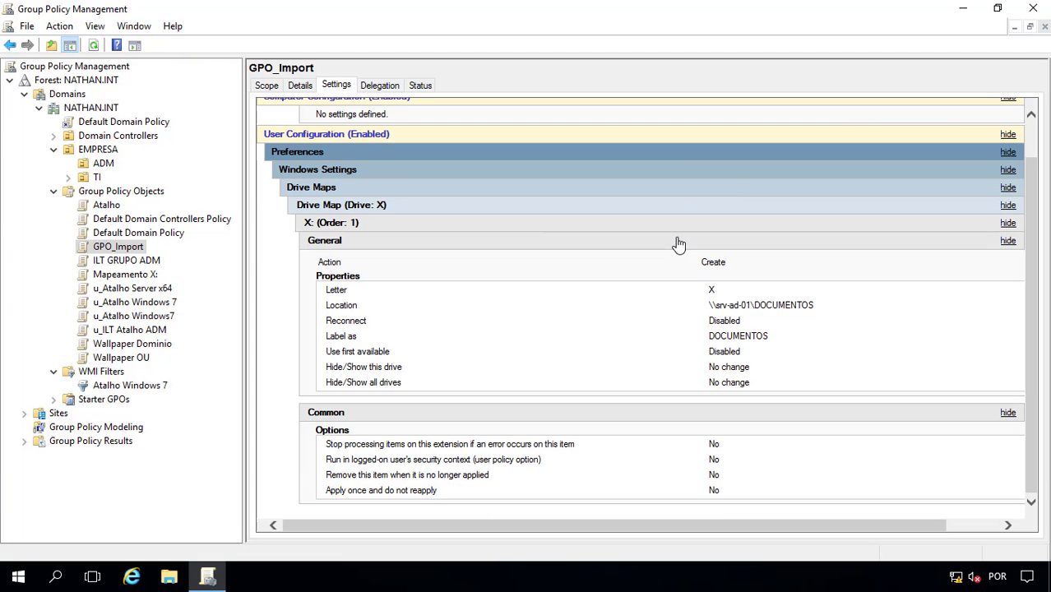
scroll(693, 411, "up", 2)
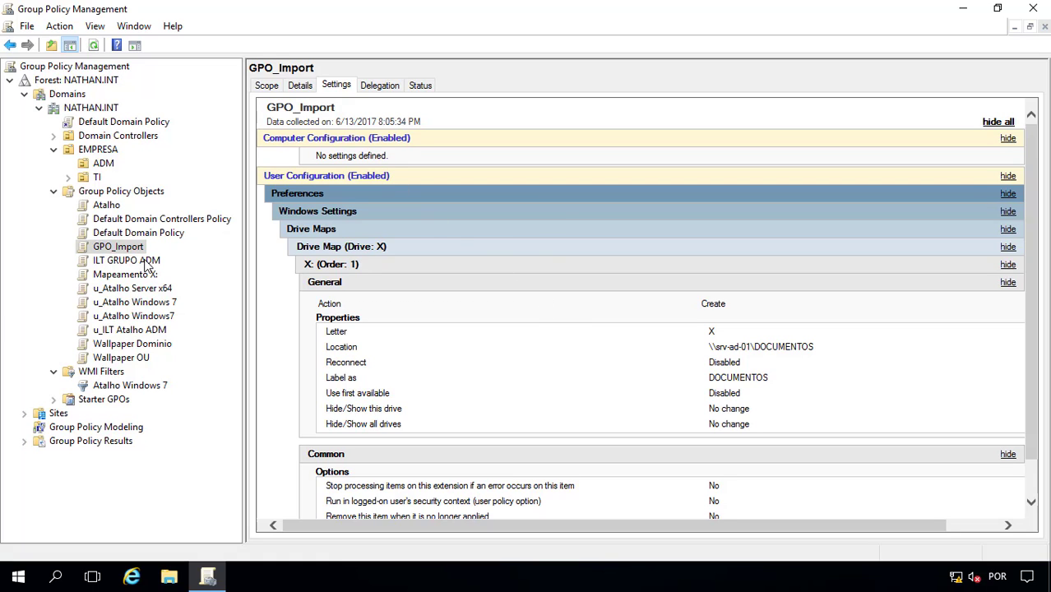
Step: Examine the scope and security filtering of Mapeamento X: and GPO_Import, and the query of the Atalho Windows 7 WMI filter
left_click(150, 275)
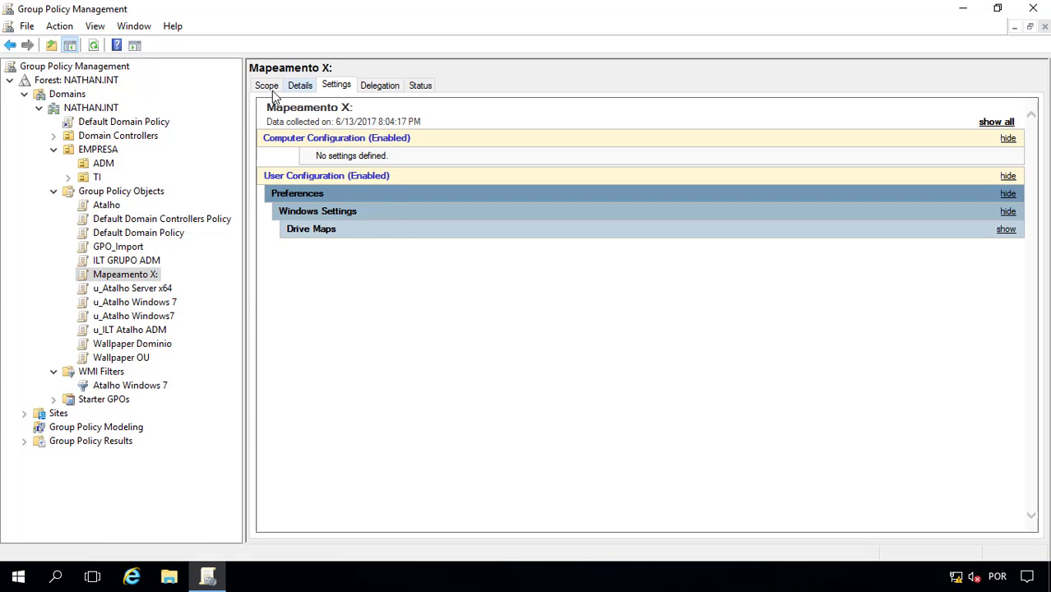
left_click(267, 87)
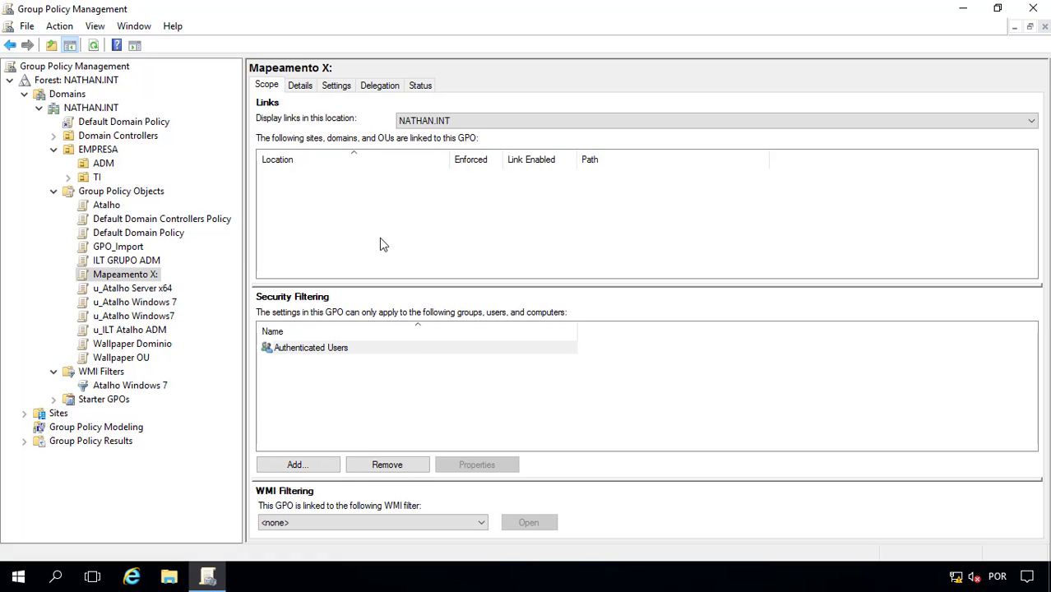
left_click(136, 246)
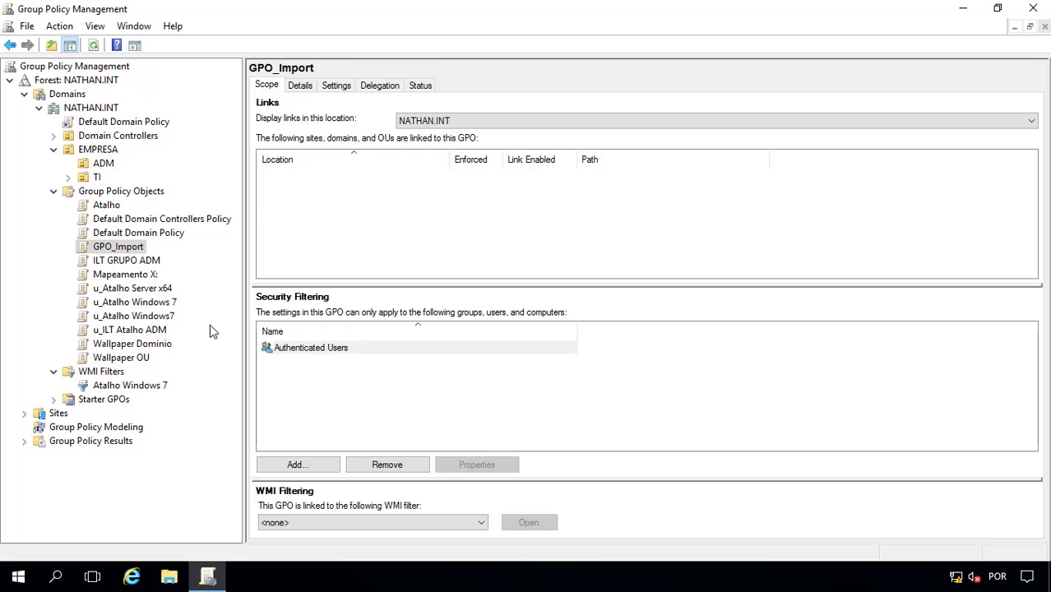
left_click(346, 352)
left_click(377, 86)
left_click(270, 85)
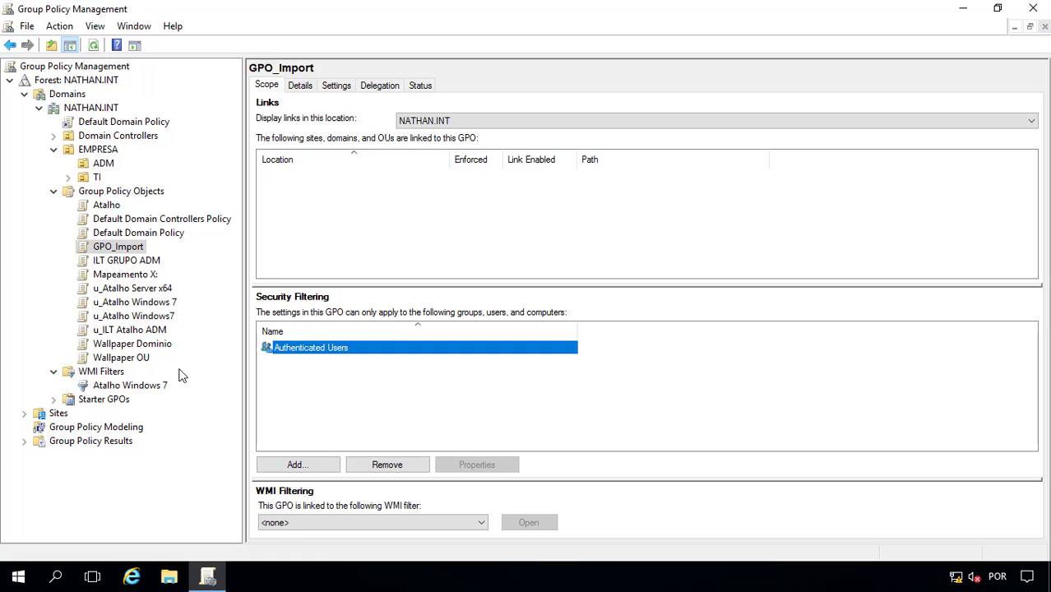
left_click(147, 386)
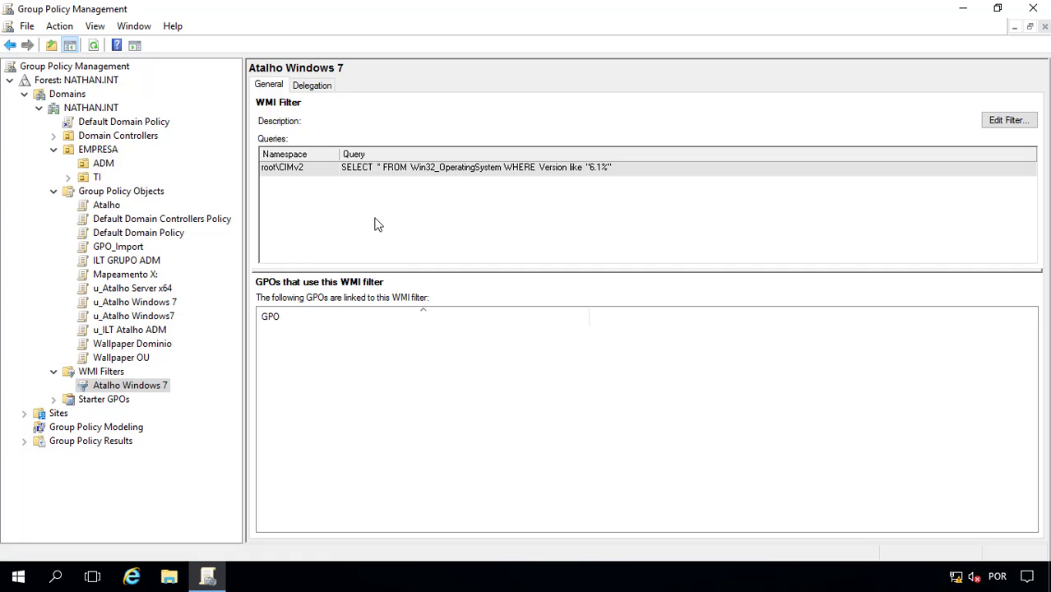
right_click(153, 389)
key("m")
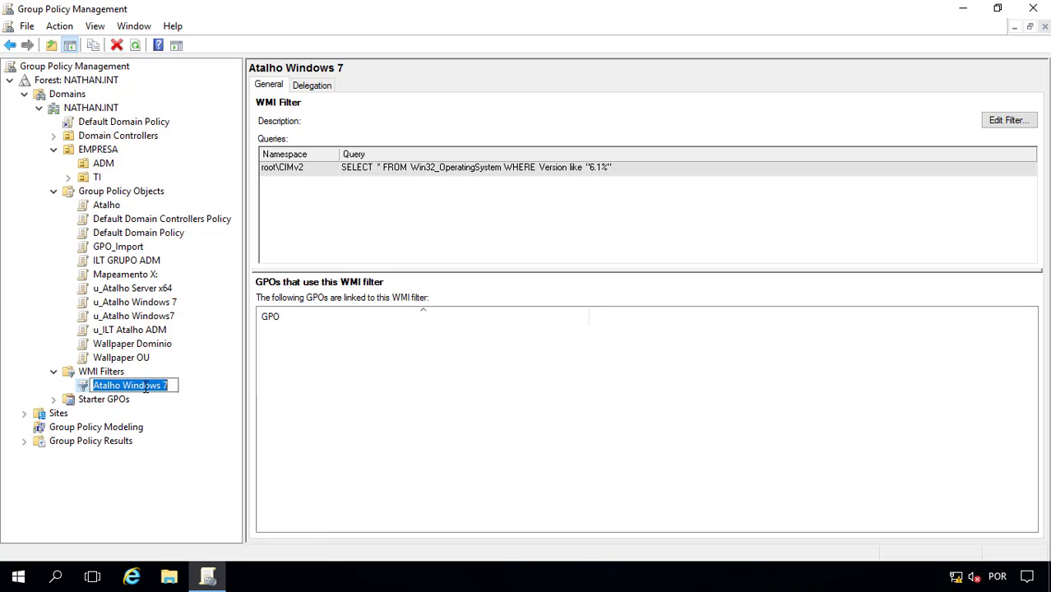
left_click(226, 359)
Step: Start exporting the Atalho Windows 7 WMI filter and delete the old WMI.mof file from the Desktop folder
right_click(148, 383)
left_click(195, 411)
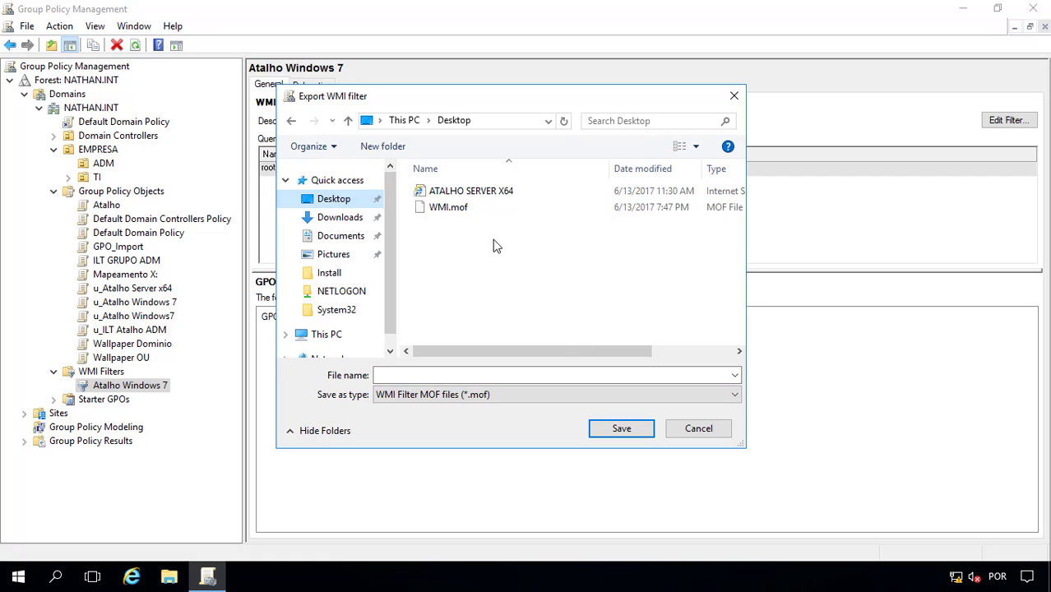
left_click(465, 208)
key("Delete")
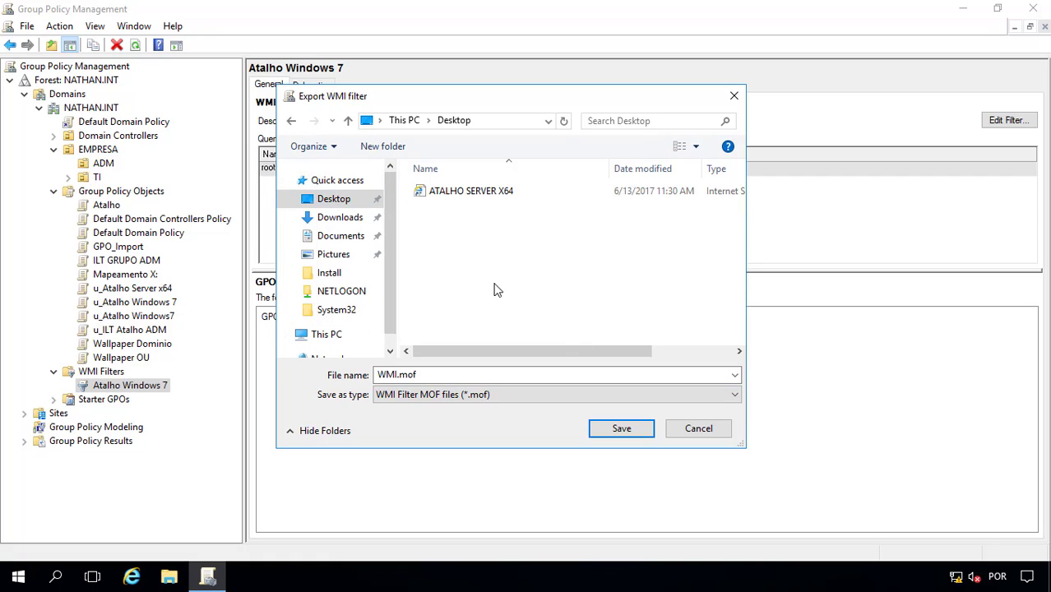
Step: Name the export file Atalho Windows 7_WMI and save it to the Desktop as a WMI filter MOF file
double_click(449, 374)
type("A")
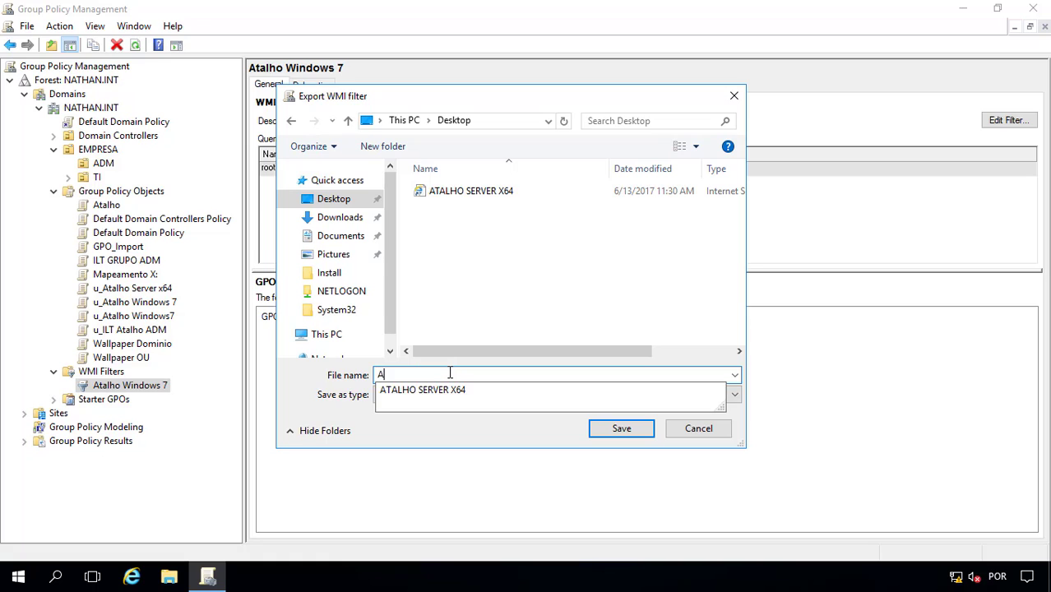
type("talho Windows 7")
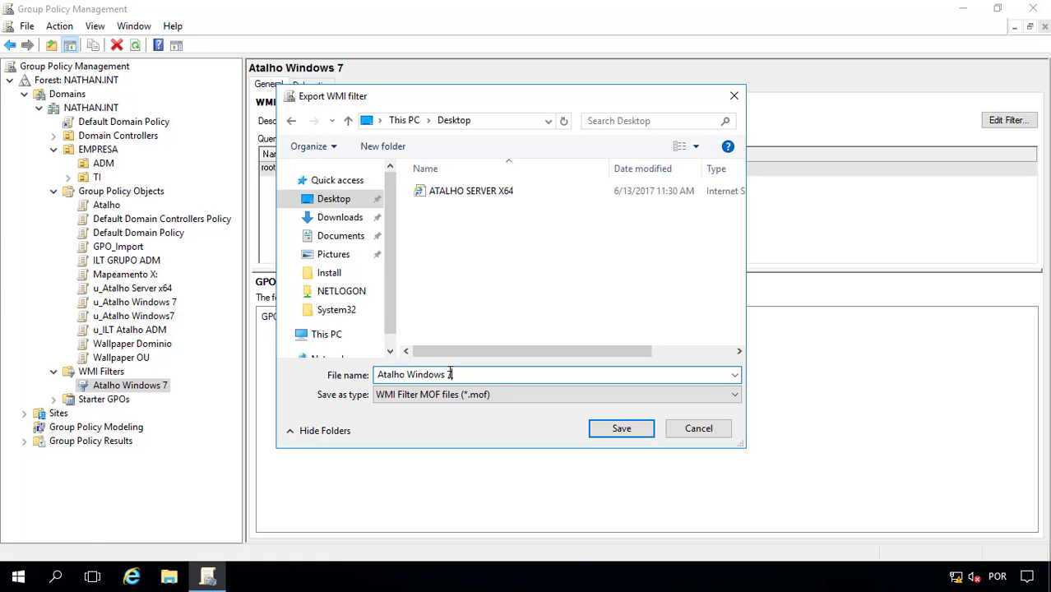
type("_WMI")
left_click_drag(476, 99, 588, 113)
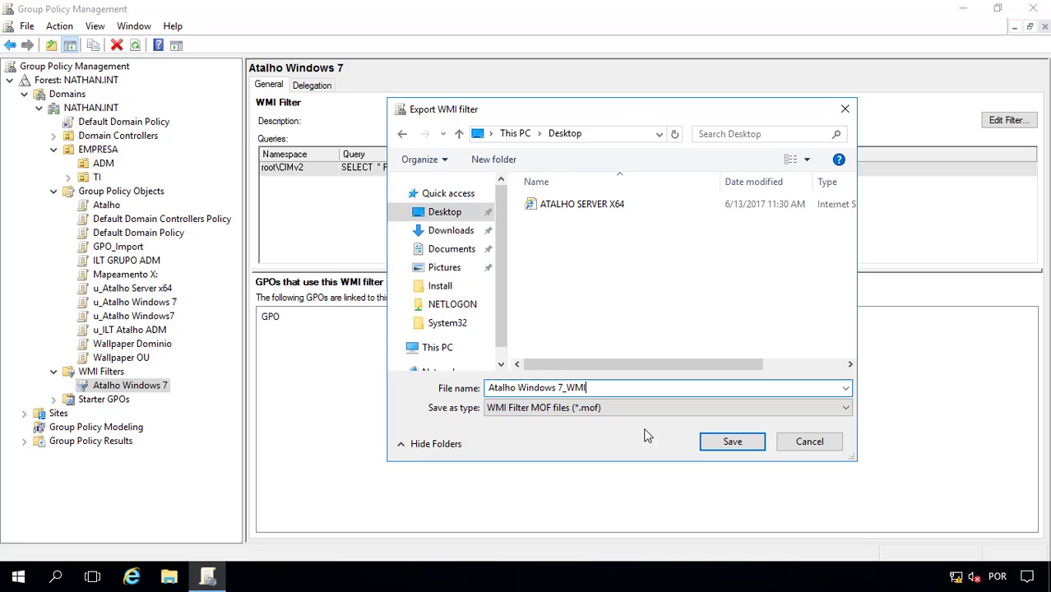
left_click(731, 442)
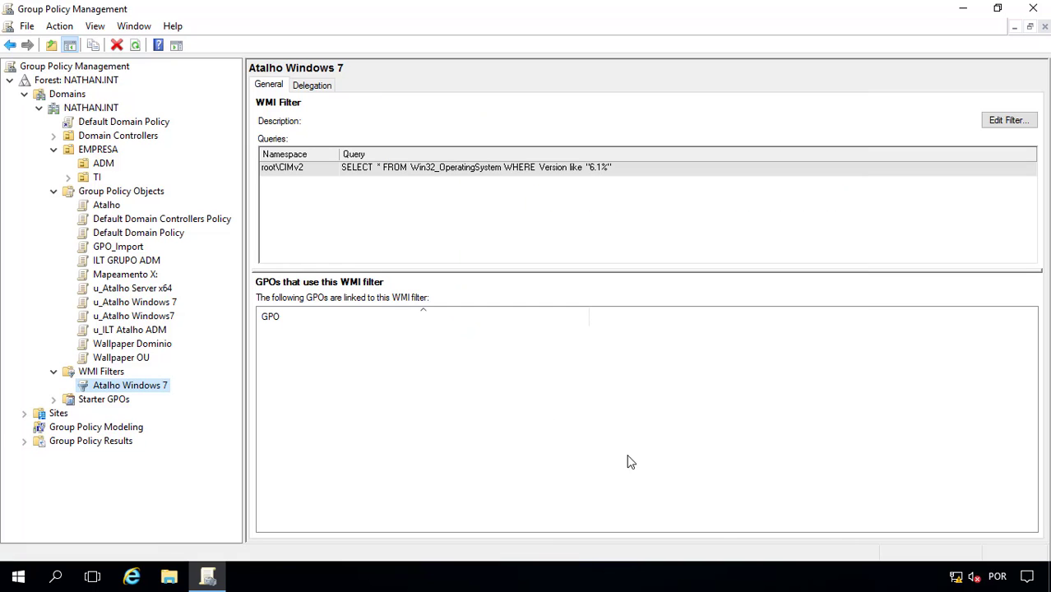
Step: Delete the Atalho Windows 7 WMI filter from the NATHAN.INT domain
left_click(114, 375)
right_click(115, 384)
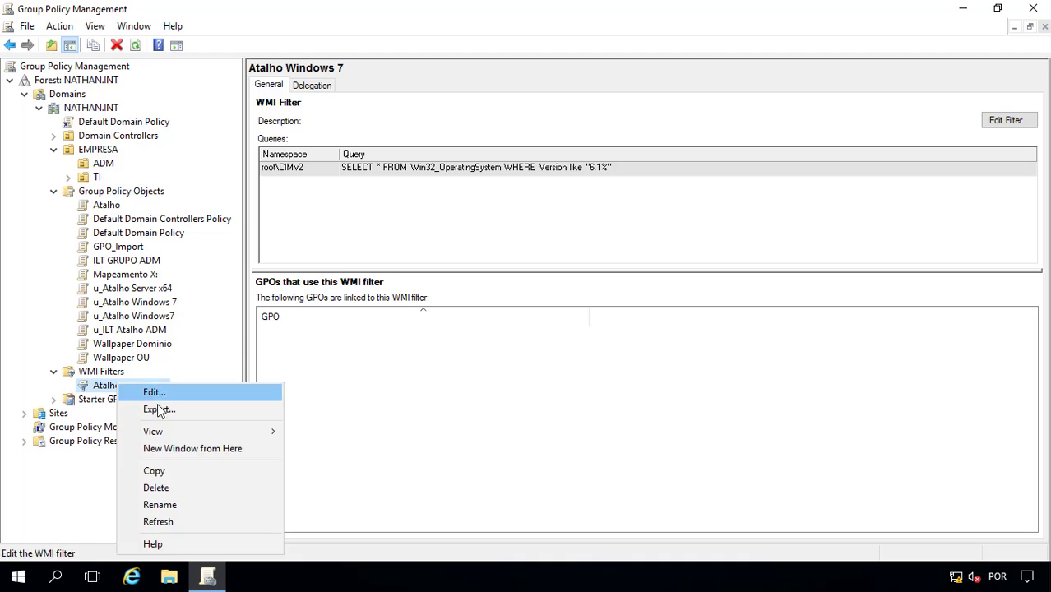
left_click(202, 487)
left_click(497, 315)
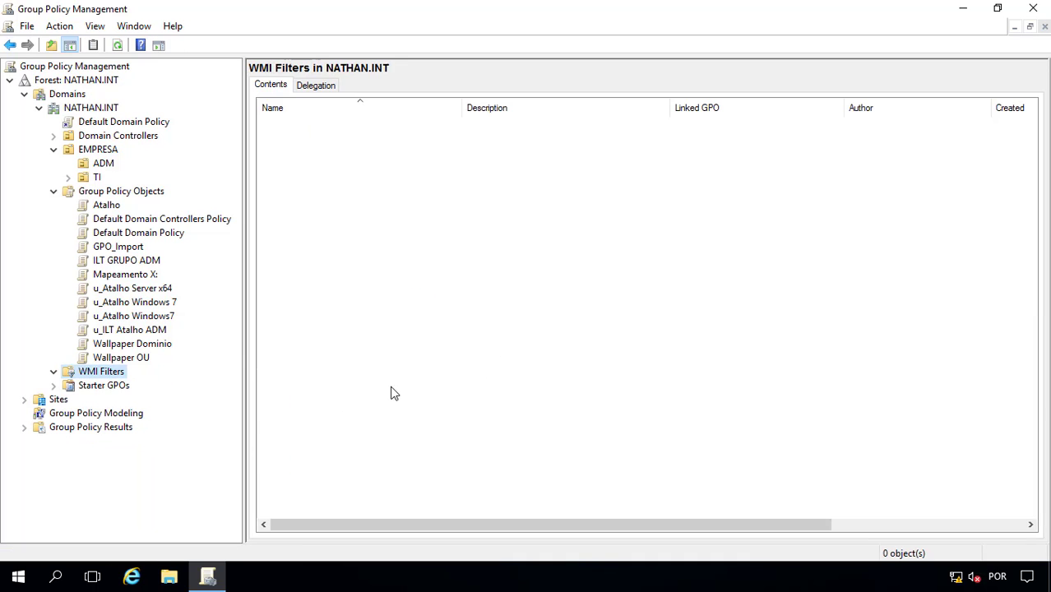
Step: Start a WMI filter import and choose Atalho Windows 7_WMI.mof from the Desktop as the source file
right_click(96, 376)
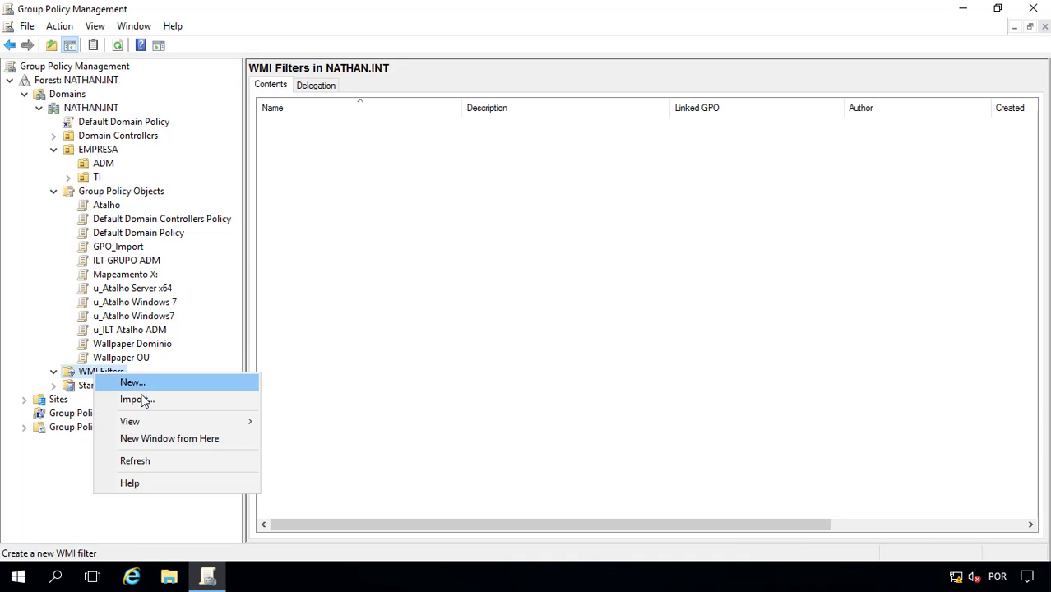
left_click(140, 399)
left_click_drag(599, 120, 515, 127)
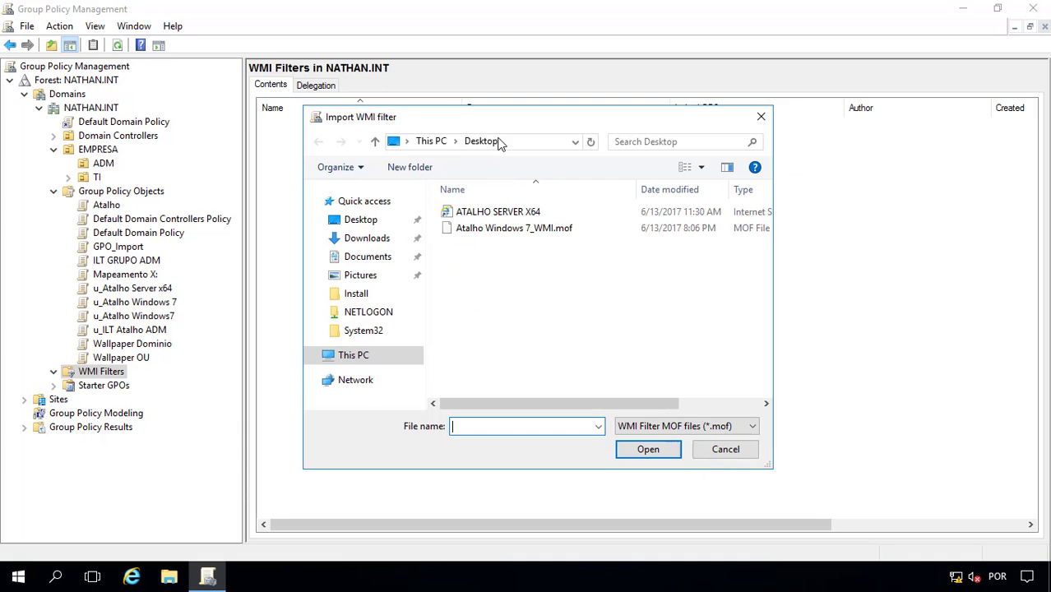
left_click(481, 230)
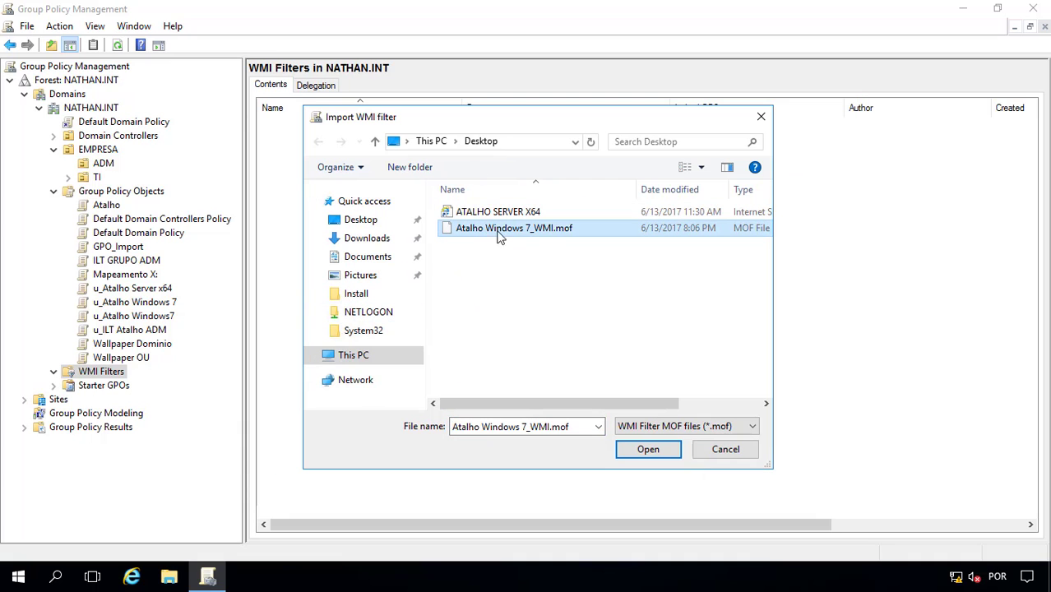
left_click(648, 450)
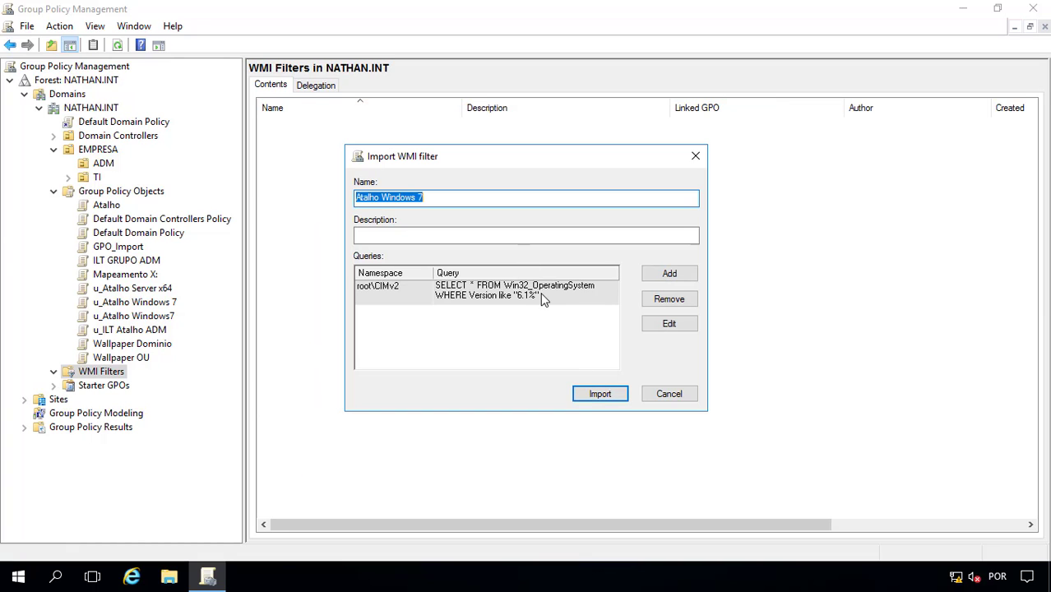
Step: Name the filter Atalho Windows 7_Import, complete the import, and check the query of the imported WMI filter
left_click_drag(481, 156, 458, 153)
left_click(417, 200)
left_click_drag(417, 200, 299, 210)
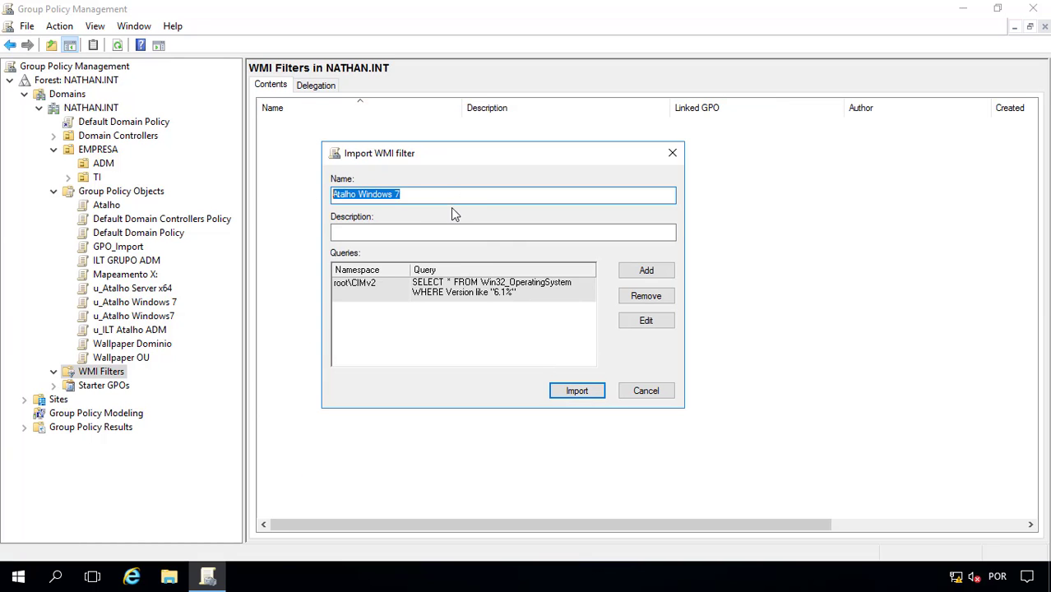
left_click(458, 195)
type("_Restore")
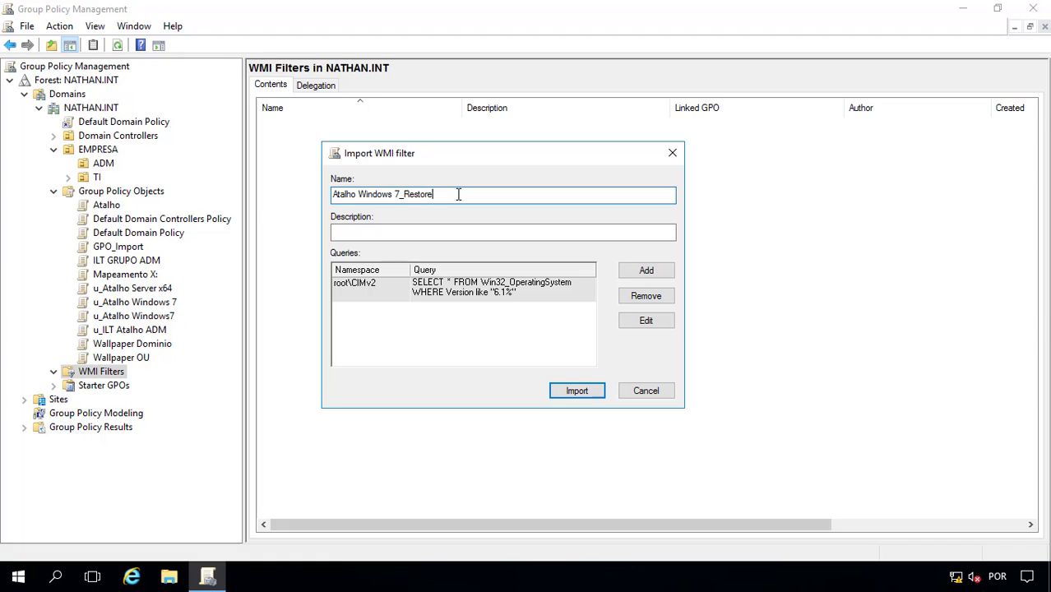
key("ctrl+shift+Left")
type("Import")
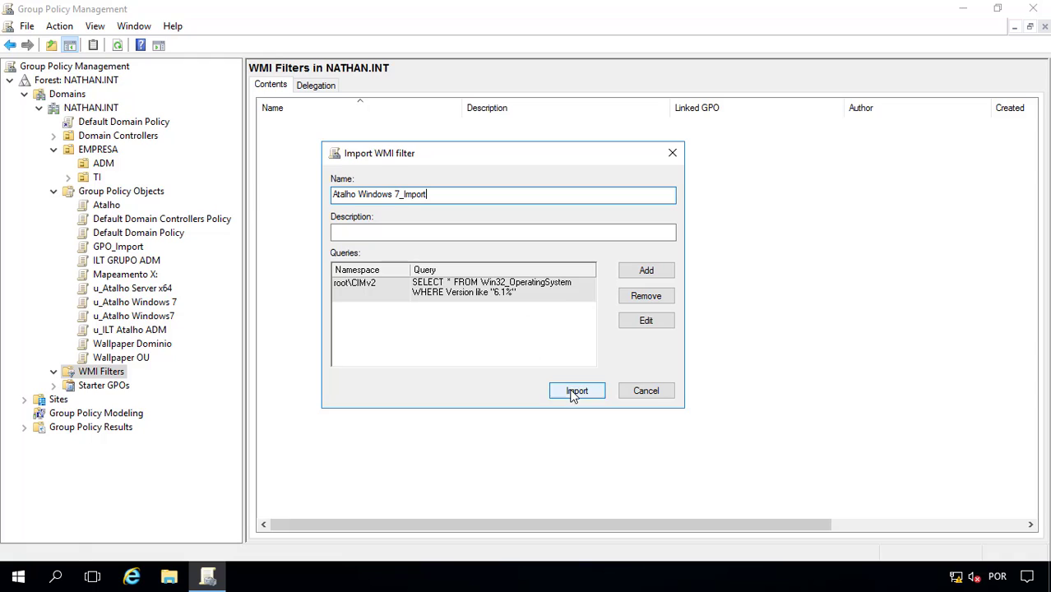
left_click(574, 393)
left_click(185, 385)
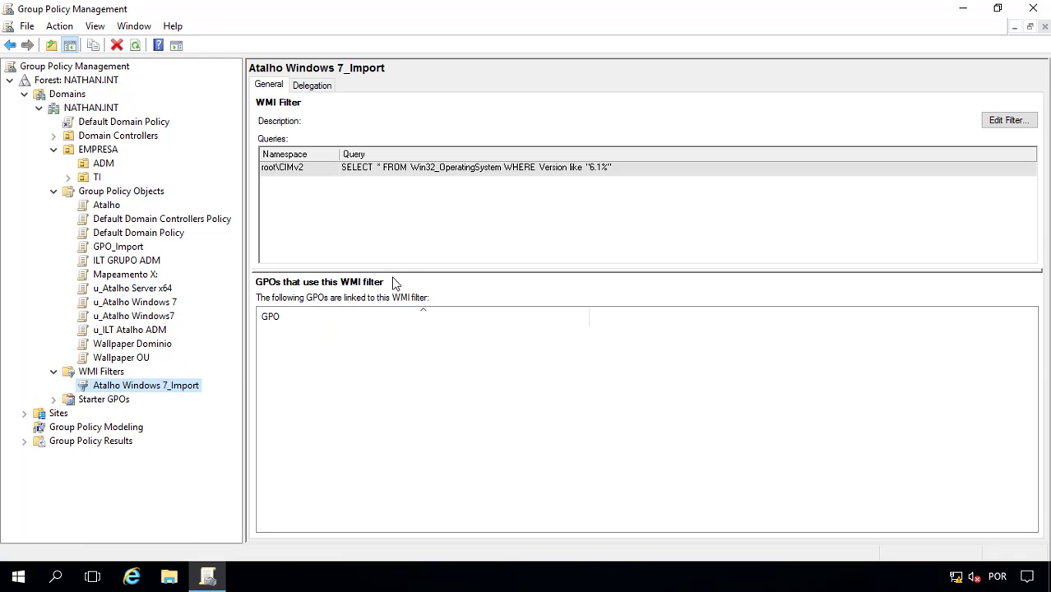
left_click(524, 171)
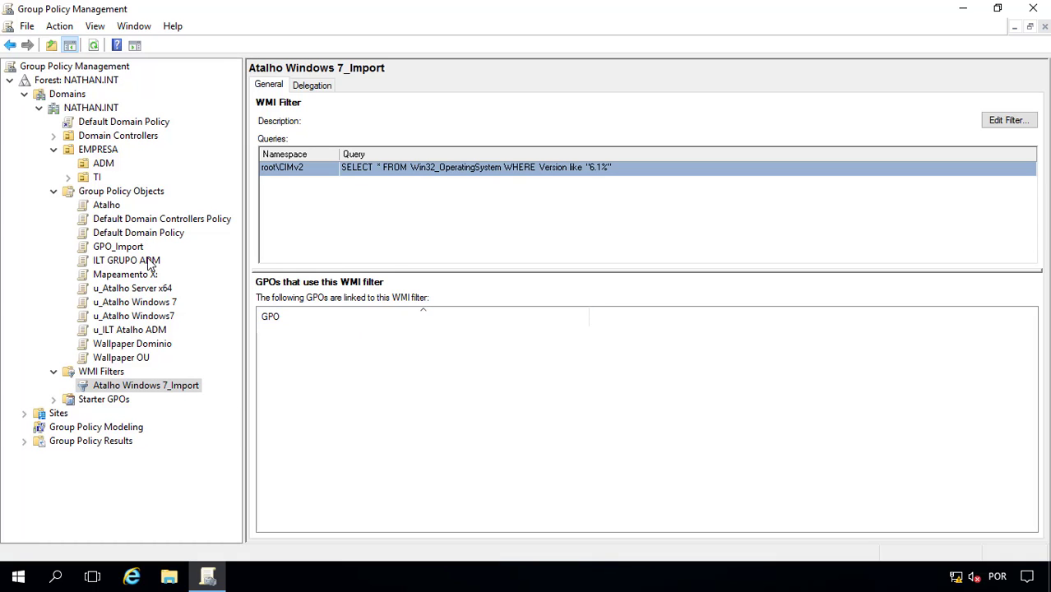
Step: Link GPO_Import to the Atalho Windows 7_Import WMI filter and confirm the change
left_click(130, 249)
left_click(456, 522)
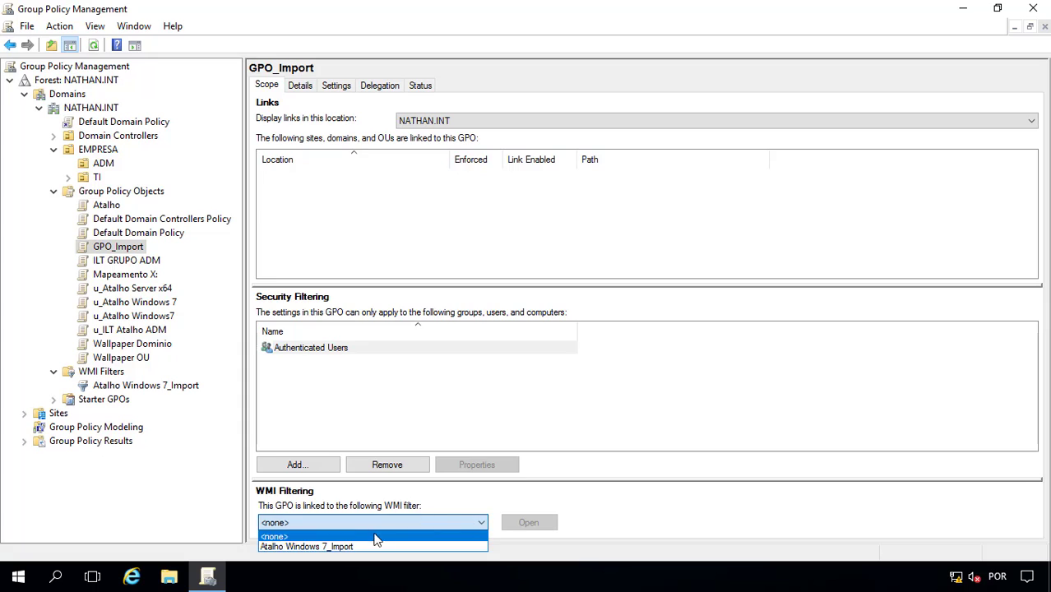
left_click(349, 547)
left_click(586, 323)
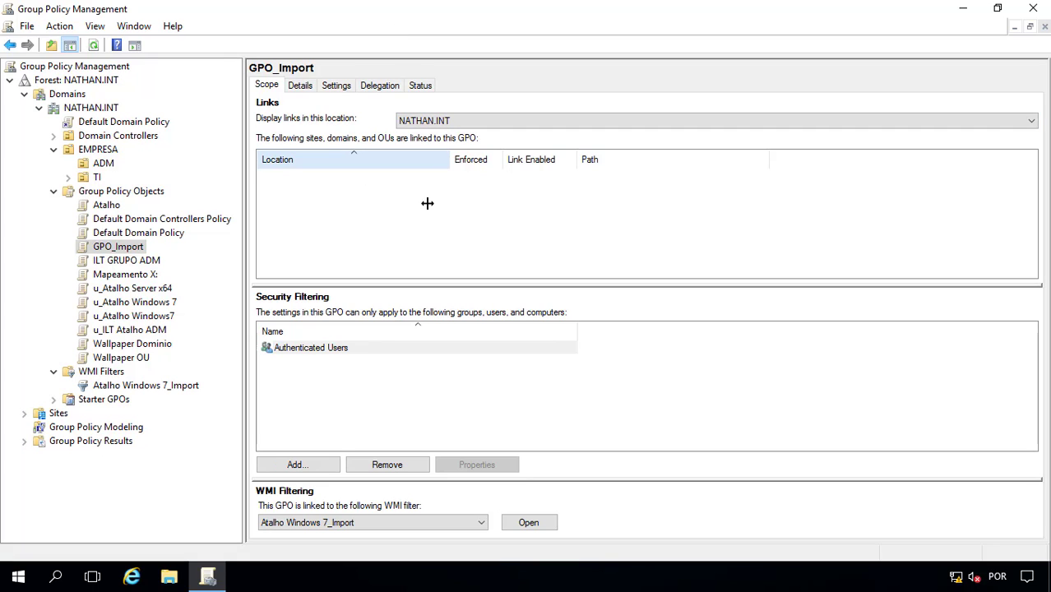
left_click_drag(428, 203, 417, 227)
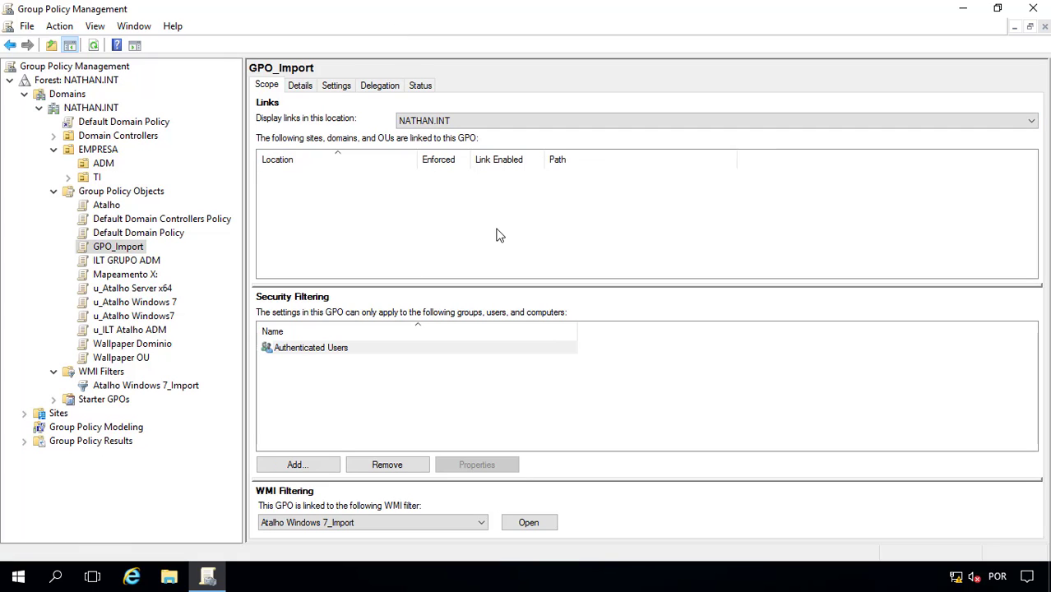